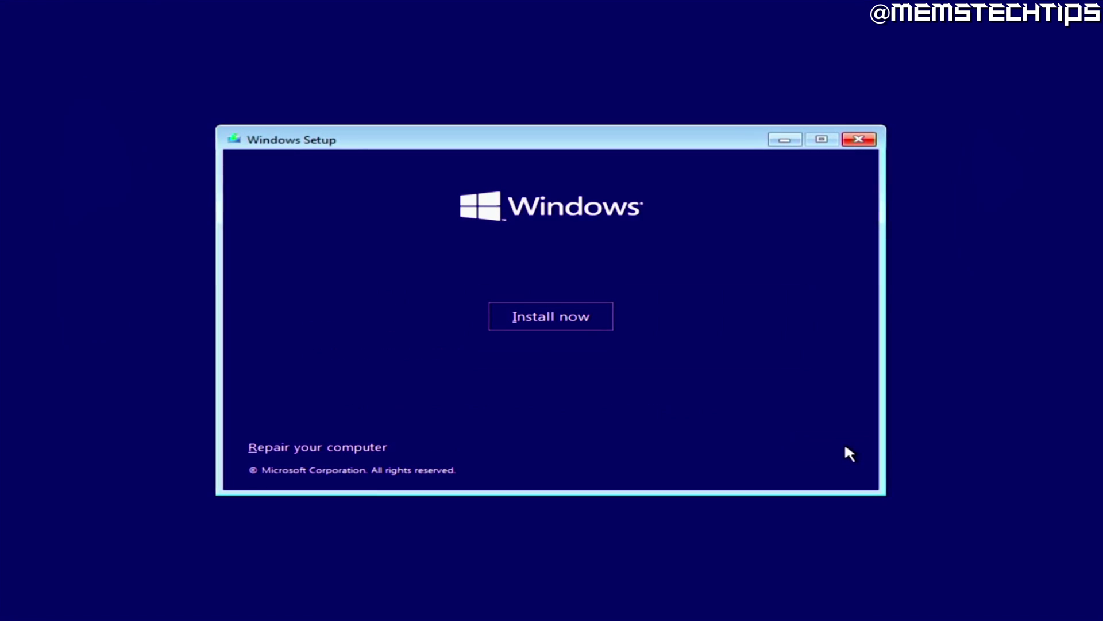
# Start a custom Windows installation and select Drive 0 Partition 1 as the install location
pyautogui.click(552, 325)
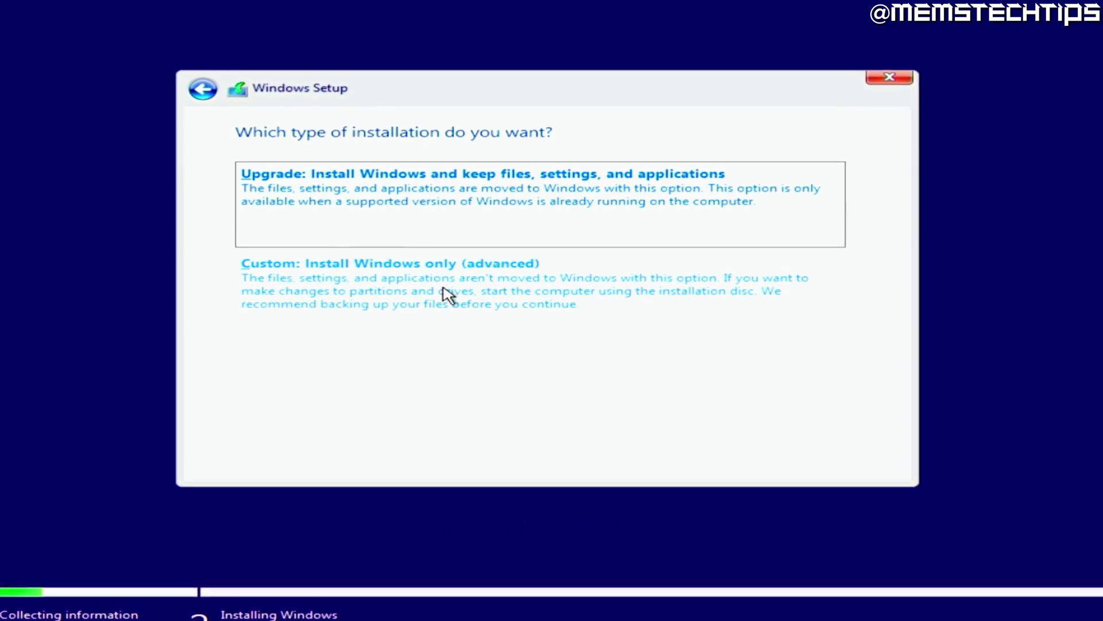
pyautogui.click(450, 294)
pyautogui.click(438, 212)
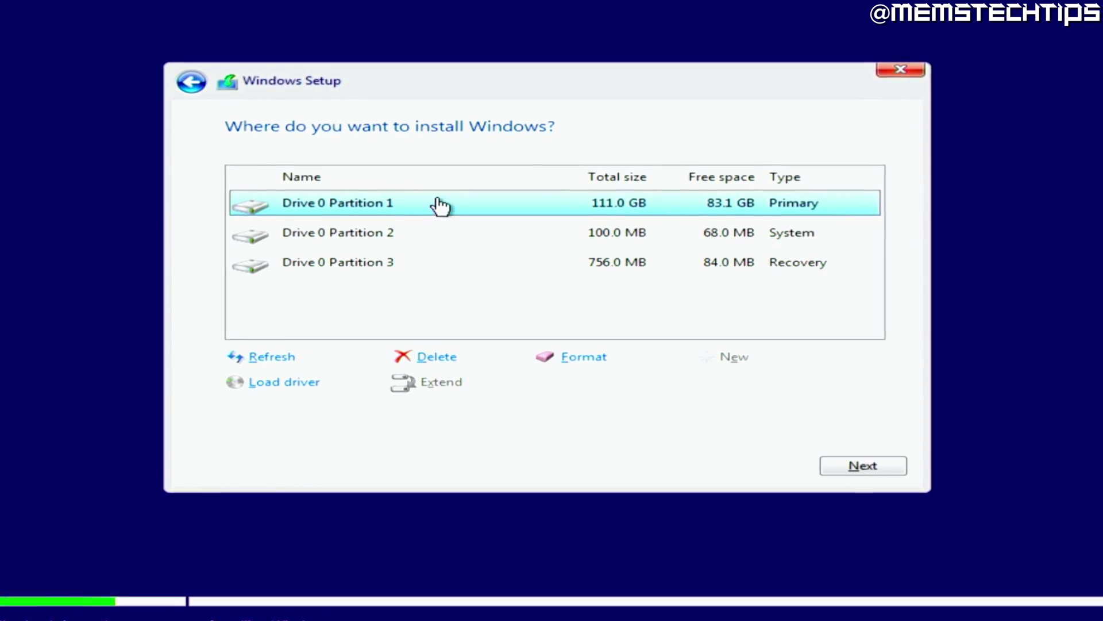
pyautogui.click(861, 466)
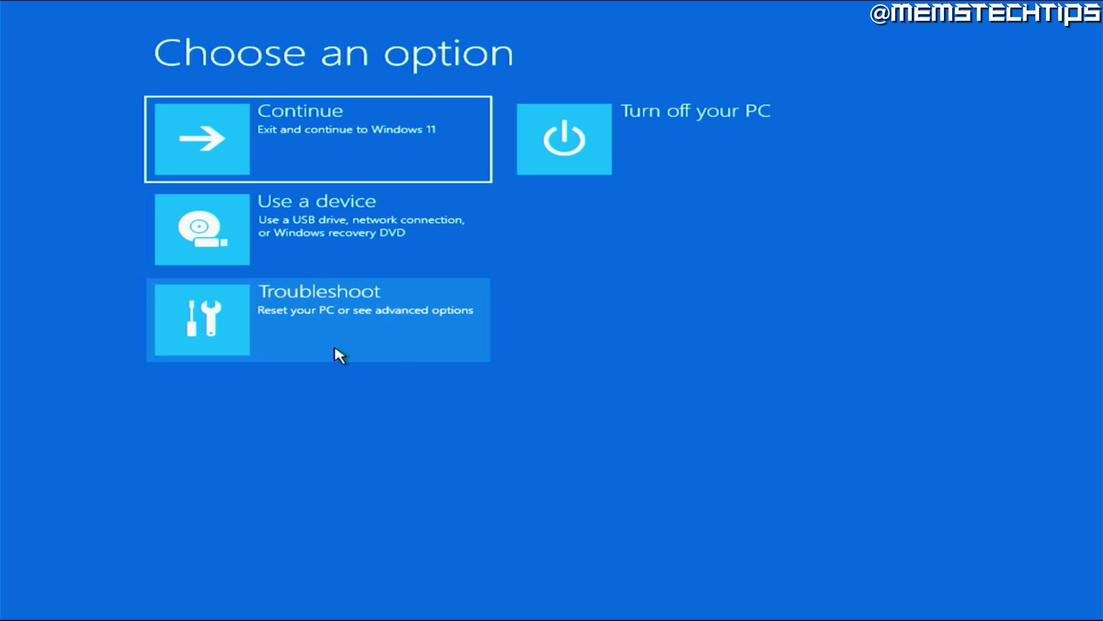
# Try resetting the PC from Troubleshoot, keeping the personal files and using a local reinstall
pyautogui.click(329, 329)
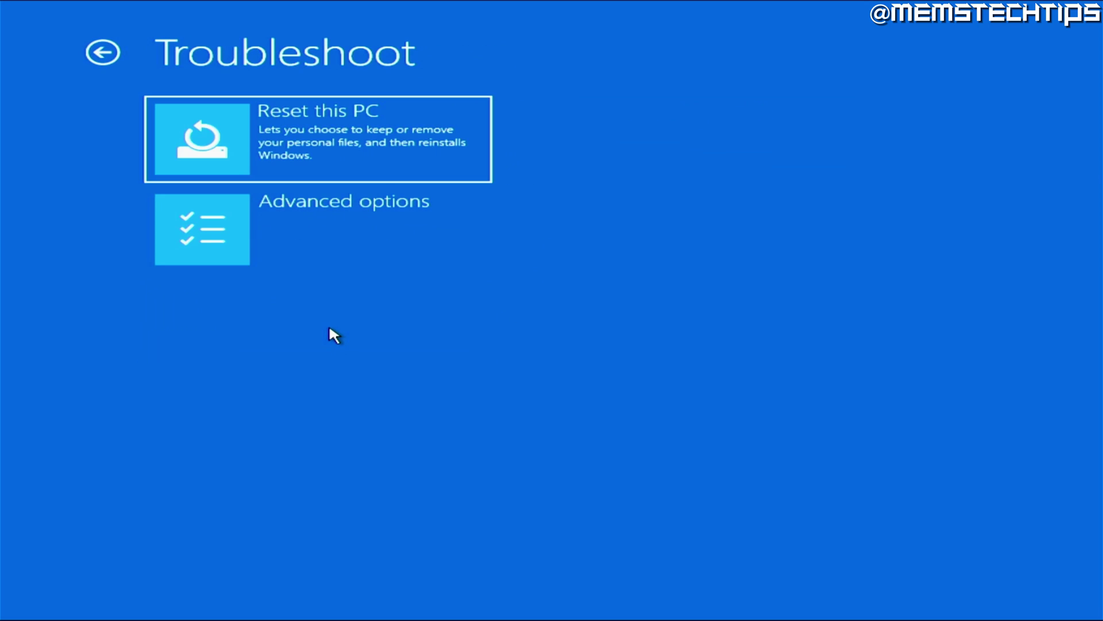
pyautogui.click(352, 158)
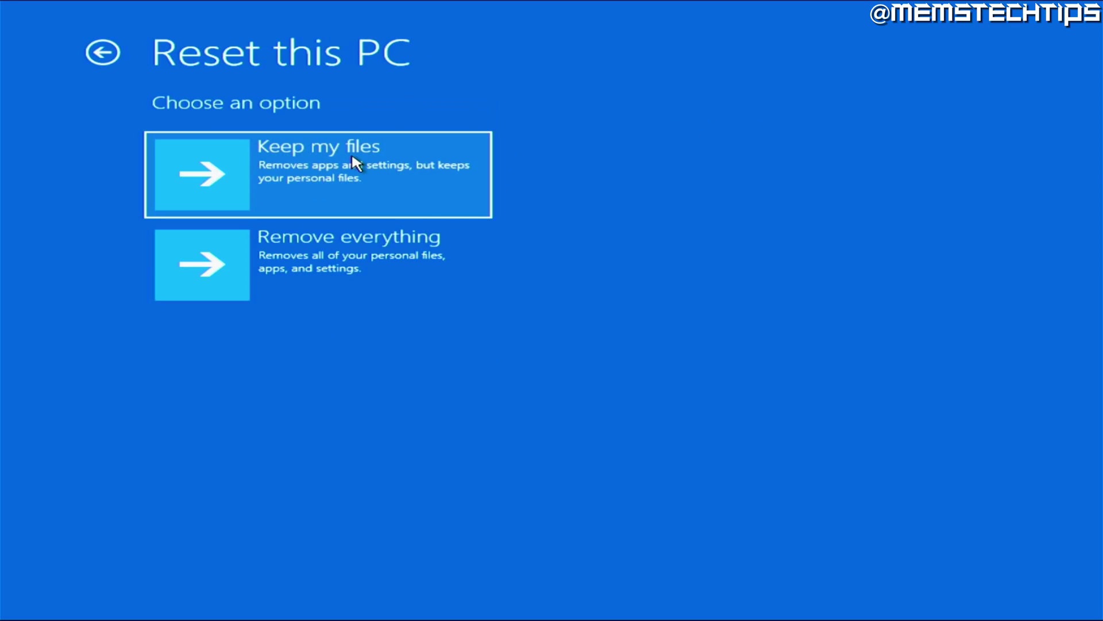
pyautogui.click(309, 177)
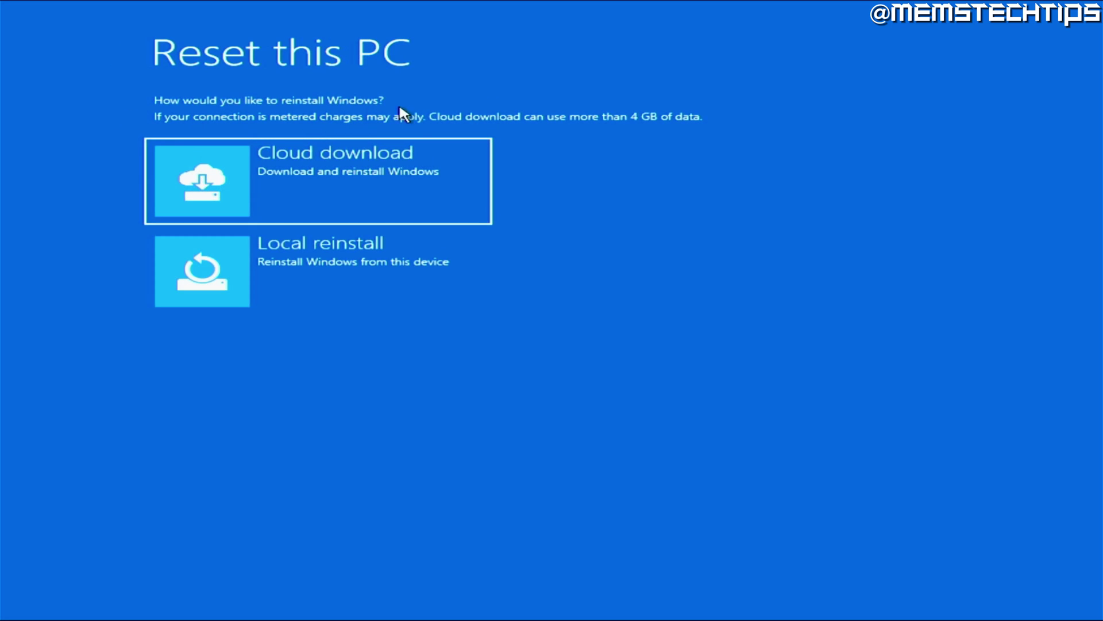
pyautogui.click(344, 279)
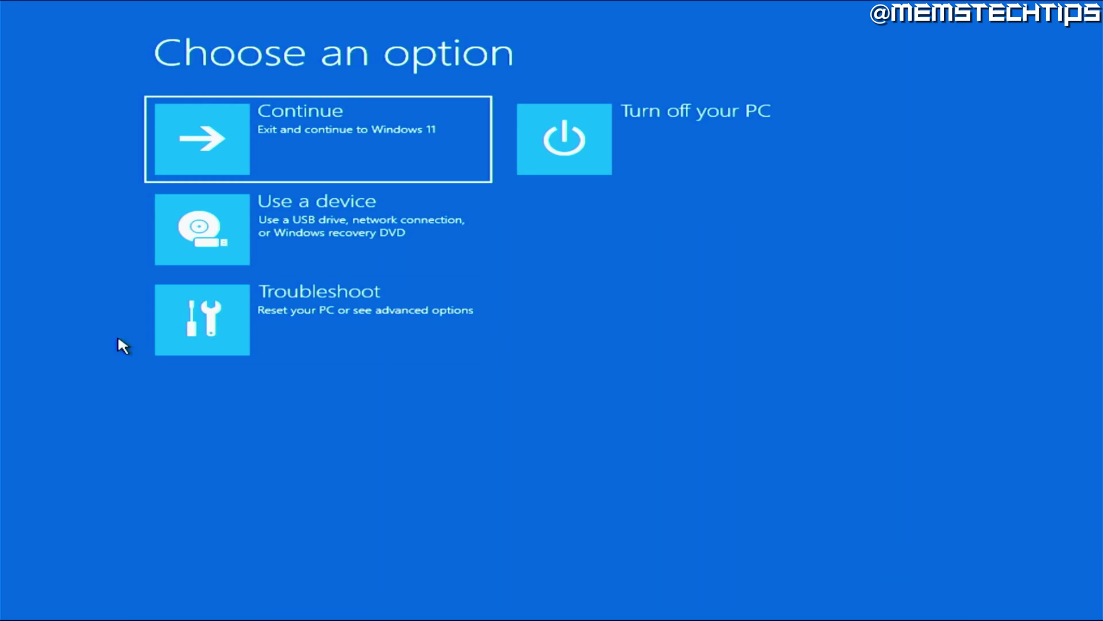
# Open Command Prompt from the advanced recovery options and list the disks with diskpart and list disk
pyautogui.click(340, 310)
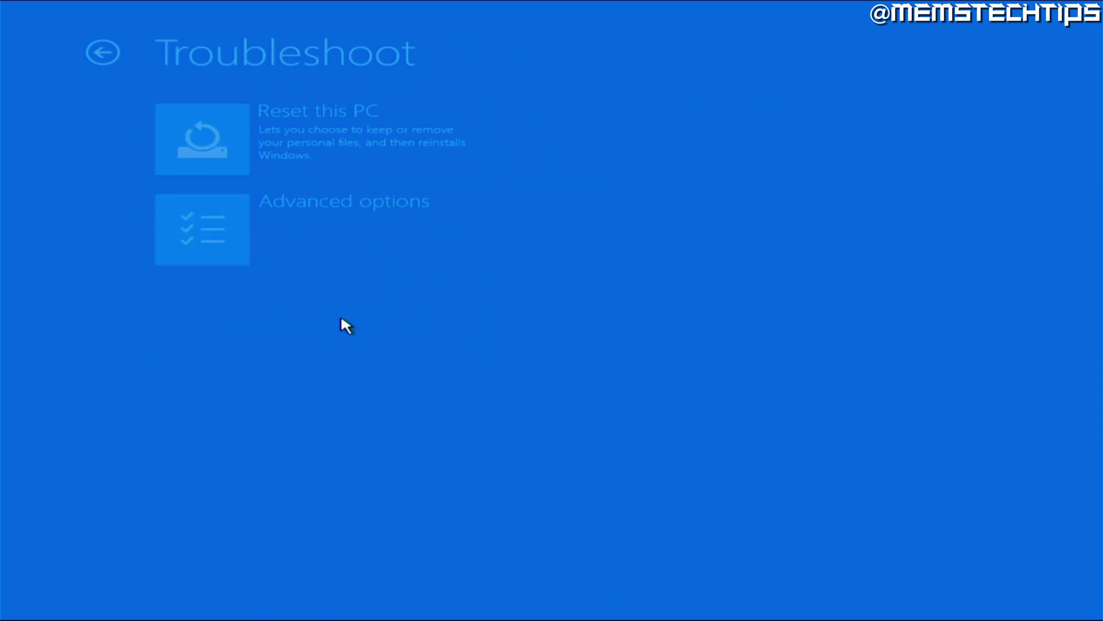
pyautogui.click(310, 251)
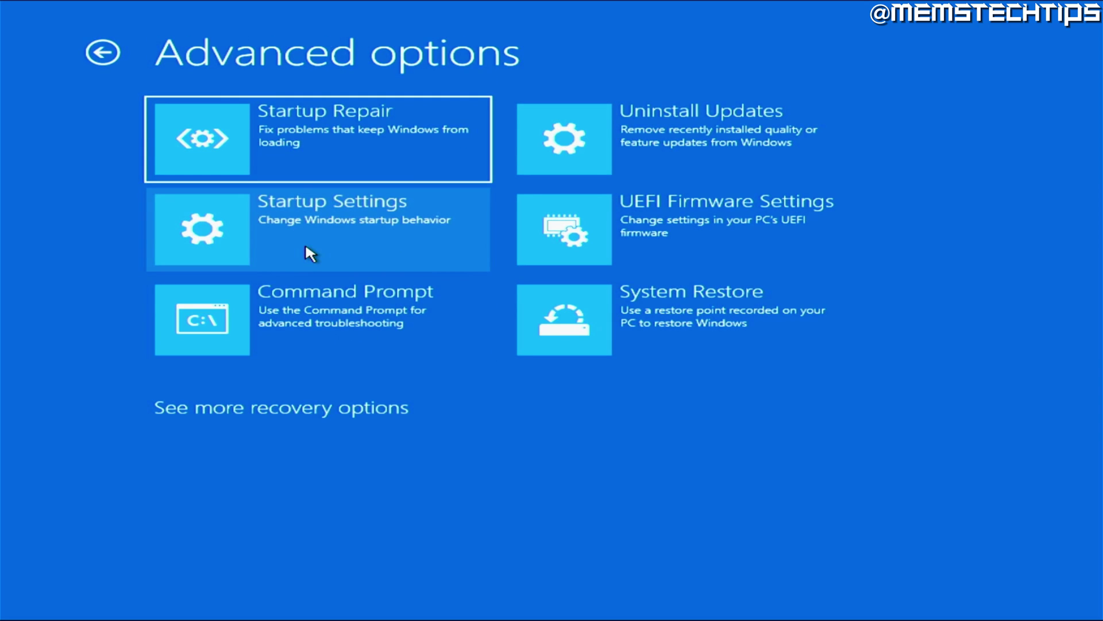
pyautogui.click(304, 303)
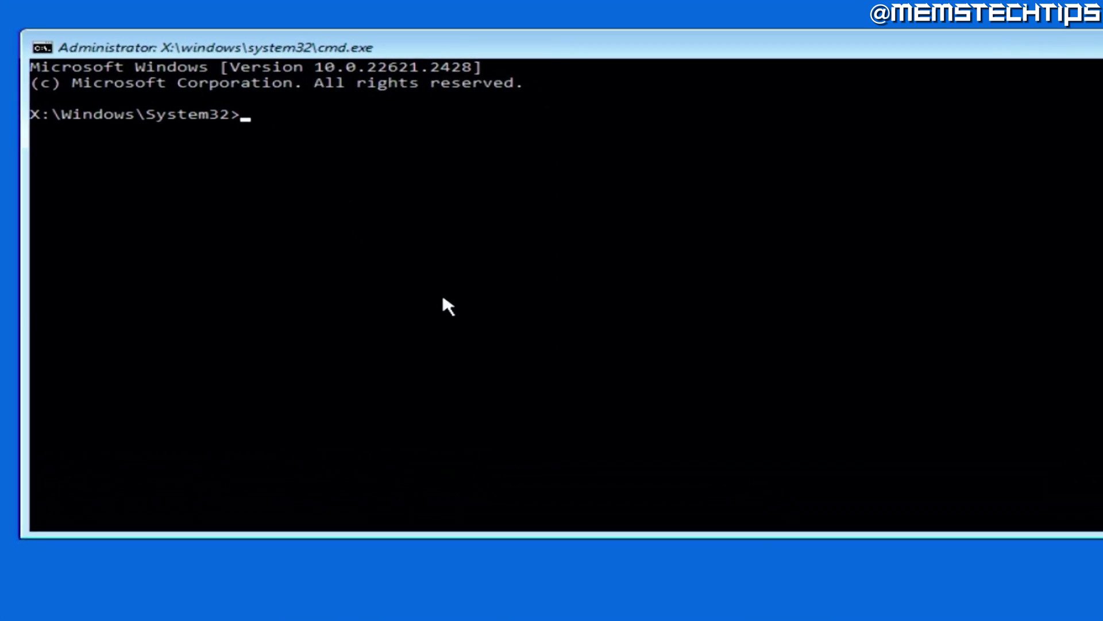
pyautogui.write('diskpart')
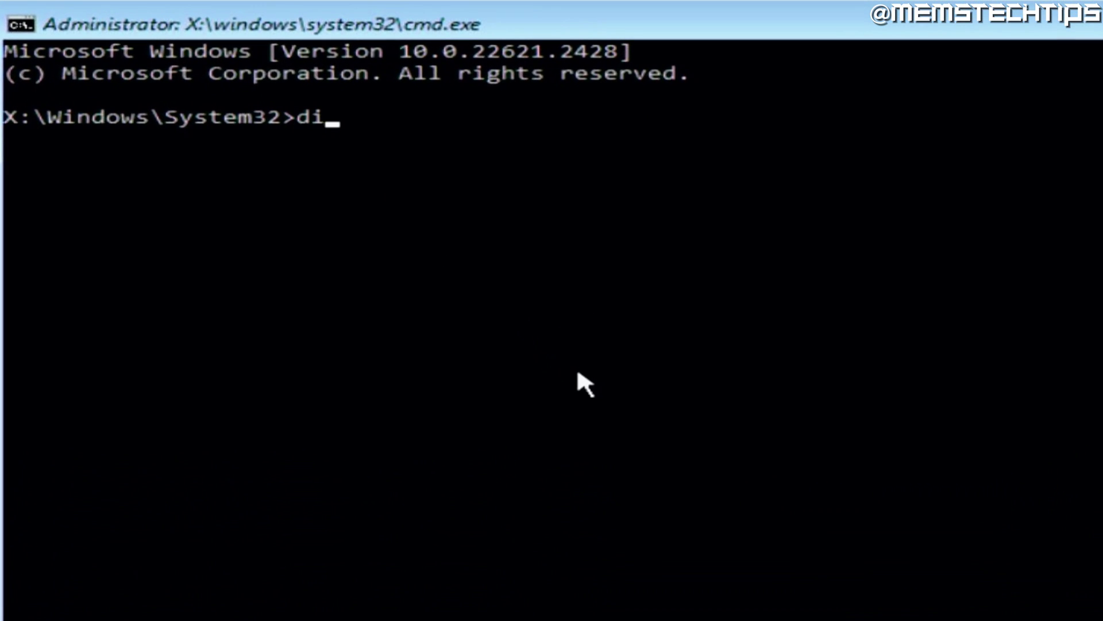
pyautogui.press('Return')
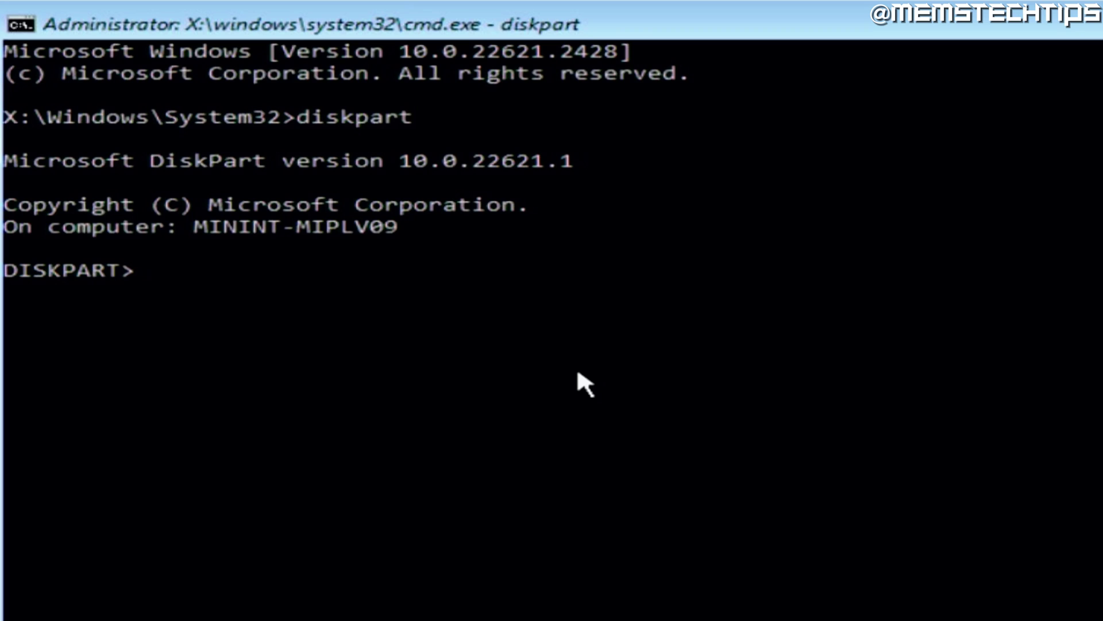
pyautogui.write('list disk')
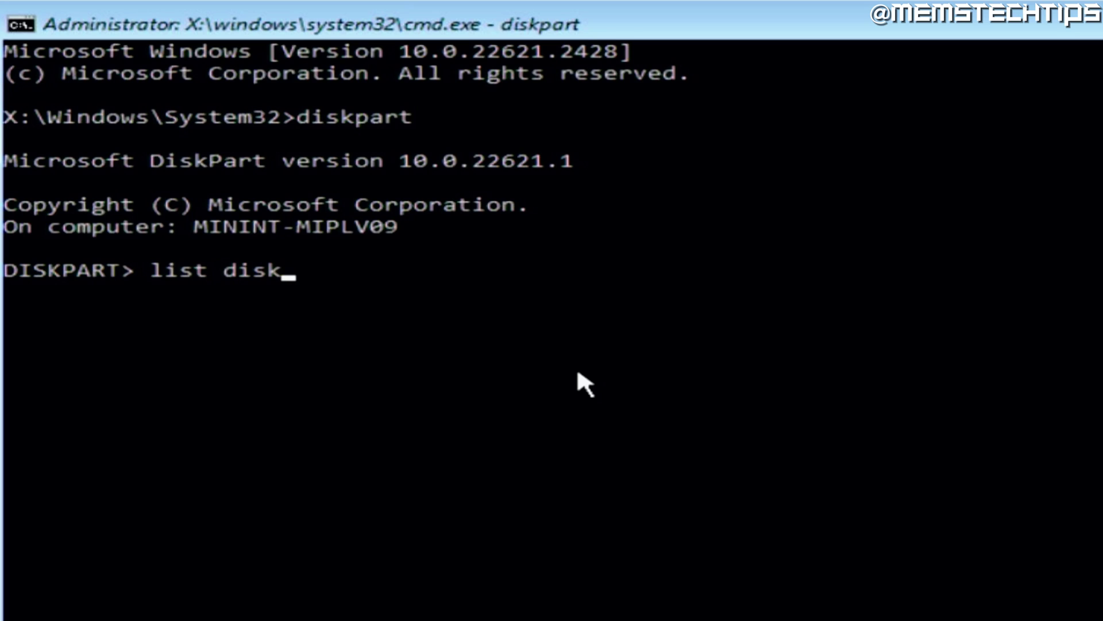
pyautogui.press('Return')
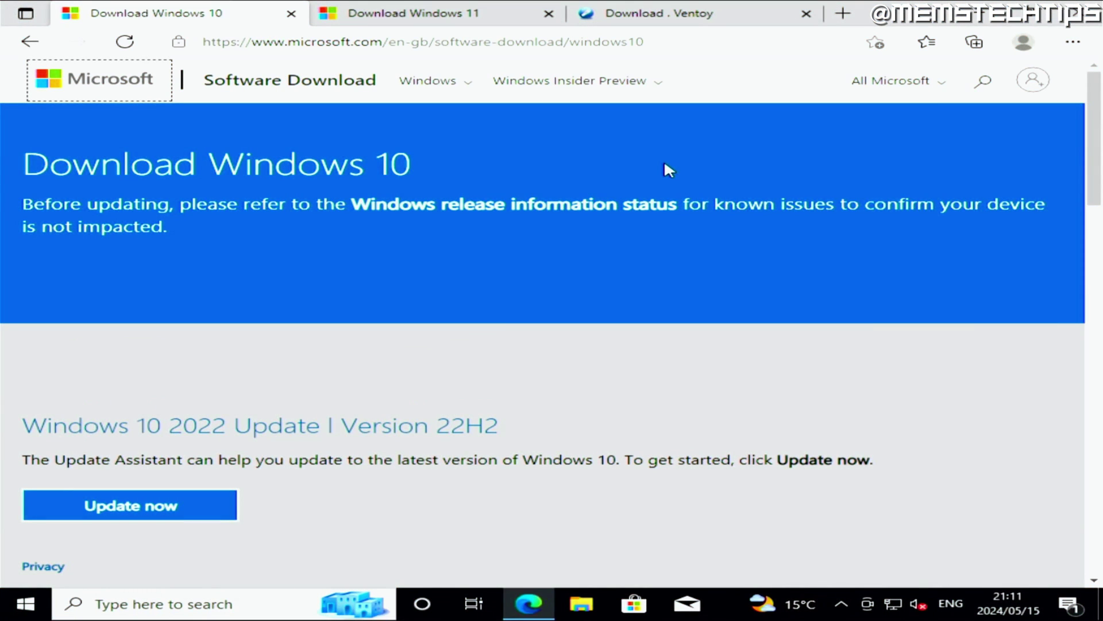
# Switch to Microsoft Edge and review the Ventoy, Windows 10 and Windows 11 download pages
pyautogui.click(653, 16)
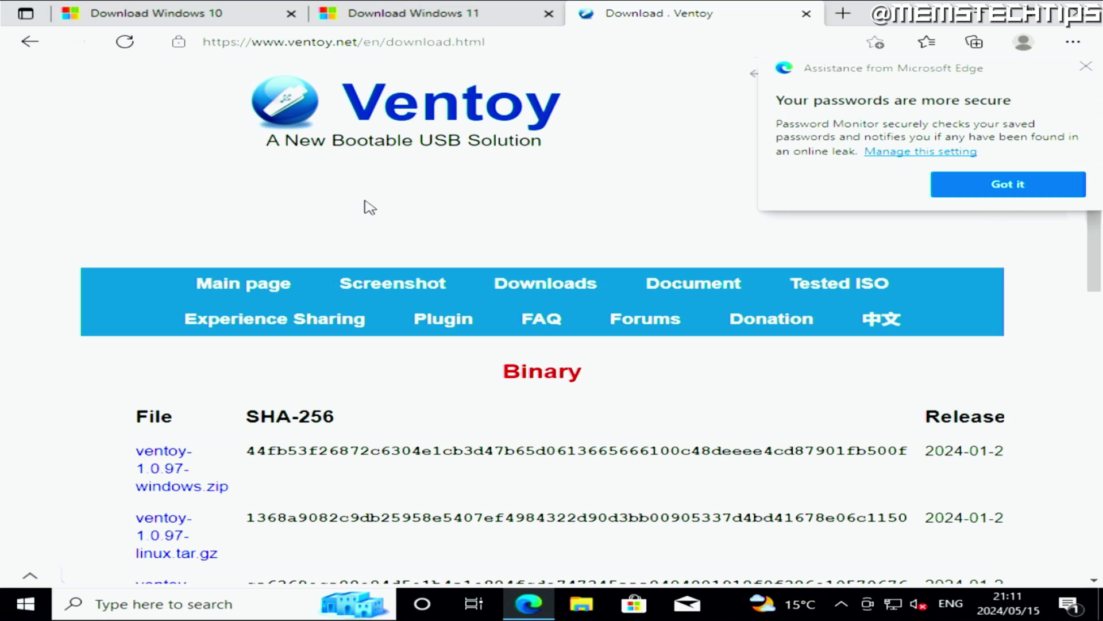
pyautogui.click(176, 25)
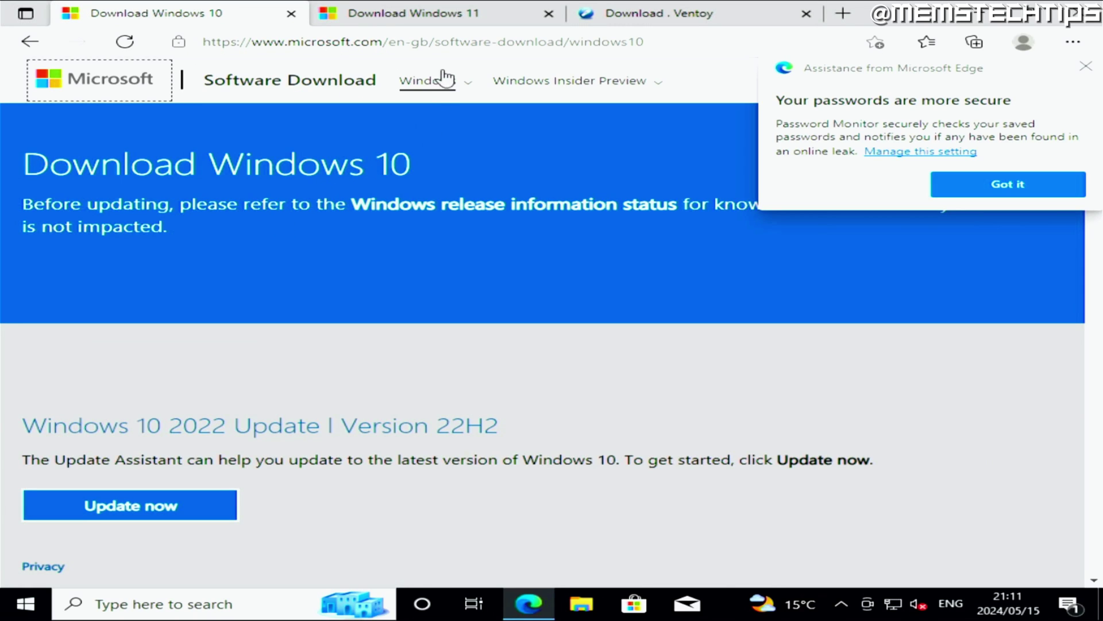
pyautogui.click(444, 13)
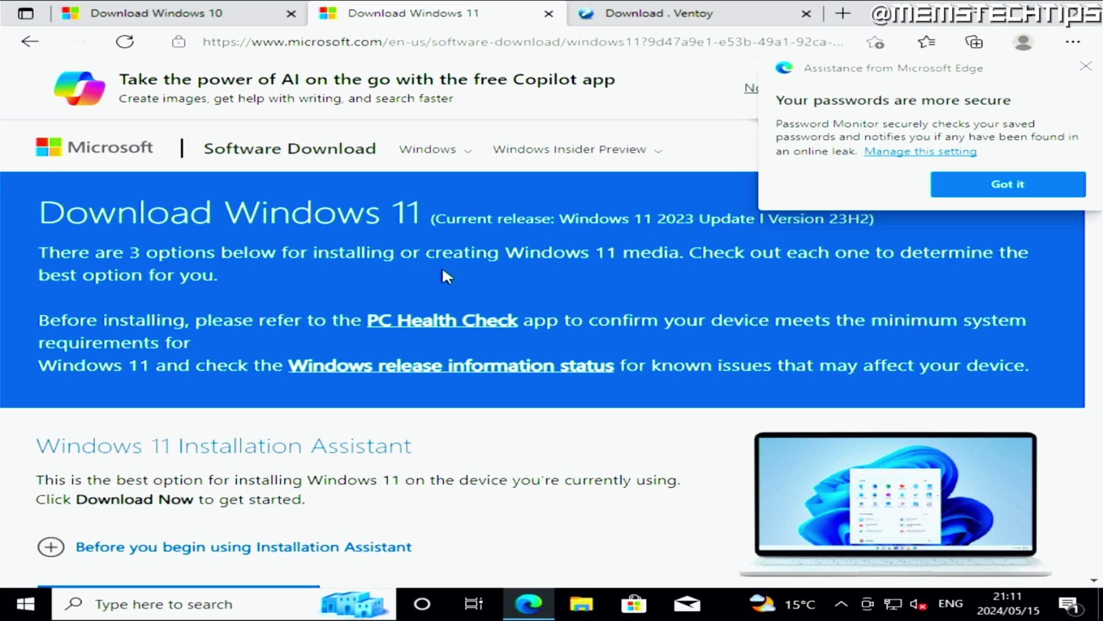
pyautogui.click(610, 13)
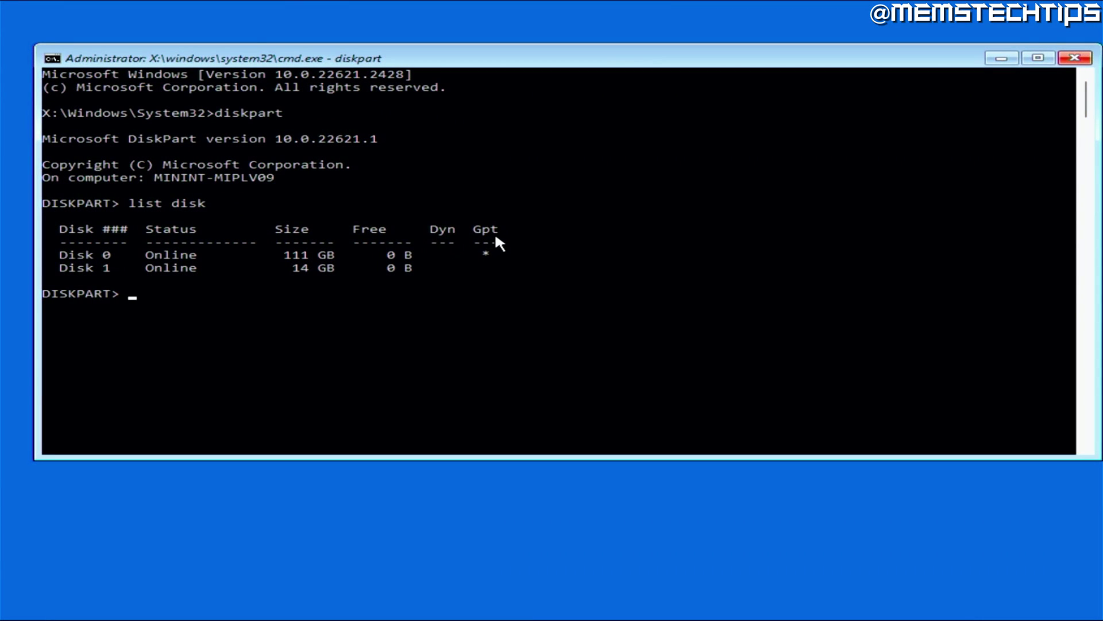
# Close the diskpart Command Prompt and turn off the PC from the recovery options
pyautogui.click(1074, 57)
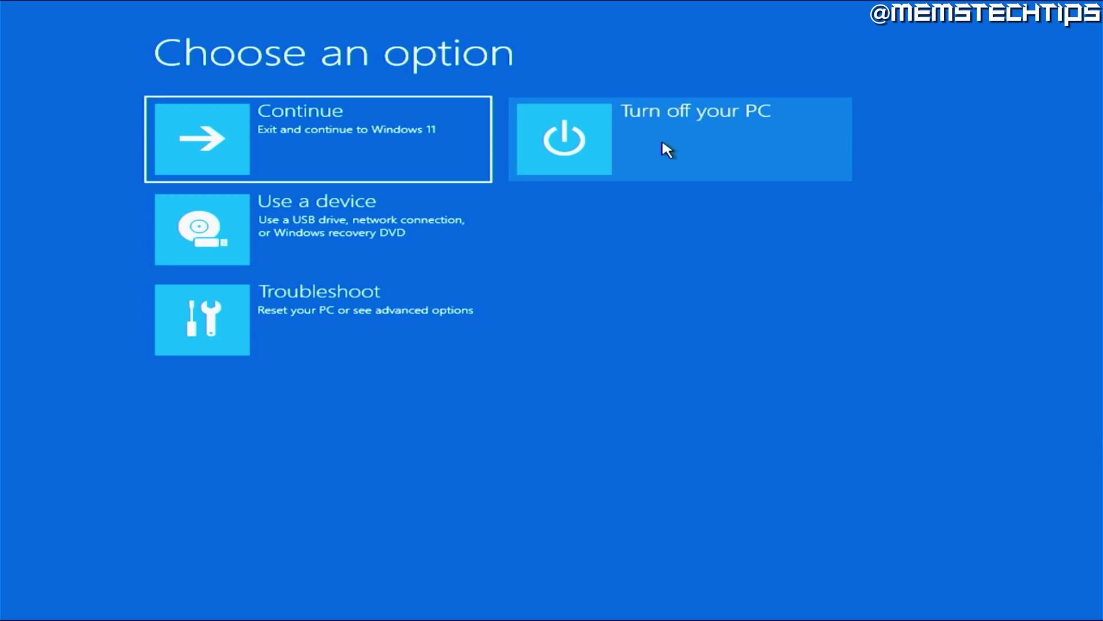
pyautogui.click(667, 149)
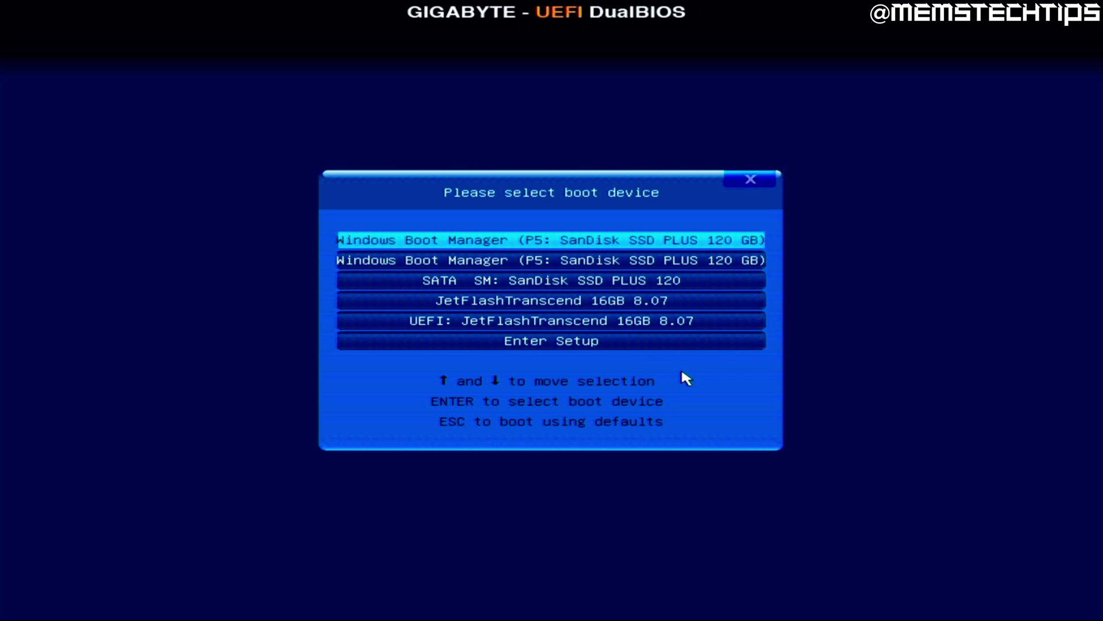
# Compare the legacy and UEFI entries of the JetFlashTranscend 16GB USB drive among the boot devices
pyautogui.press('Down')
pyautogui.press('Down')
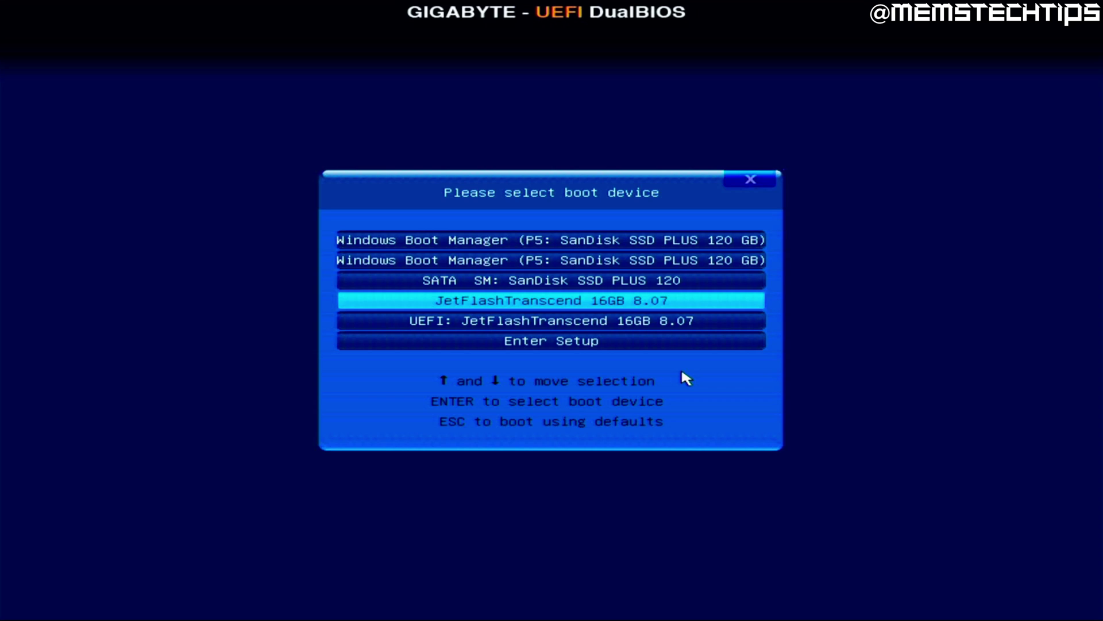
pyautogui.press('Down')
pyautogui.press('Up')
pyautogui.press('Down')
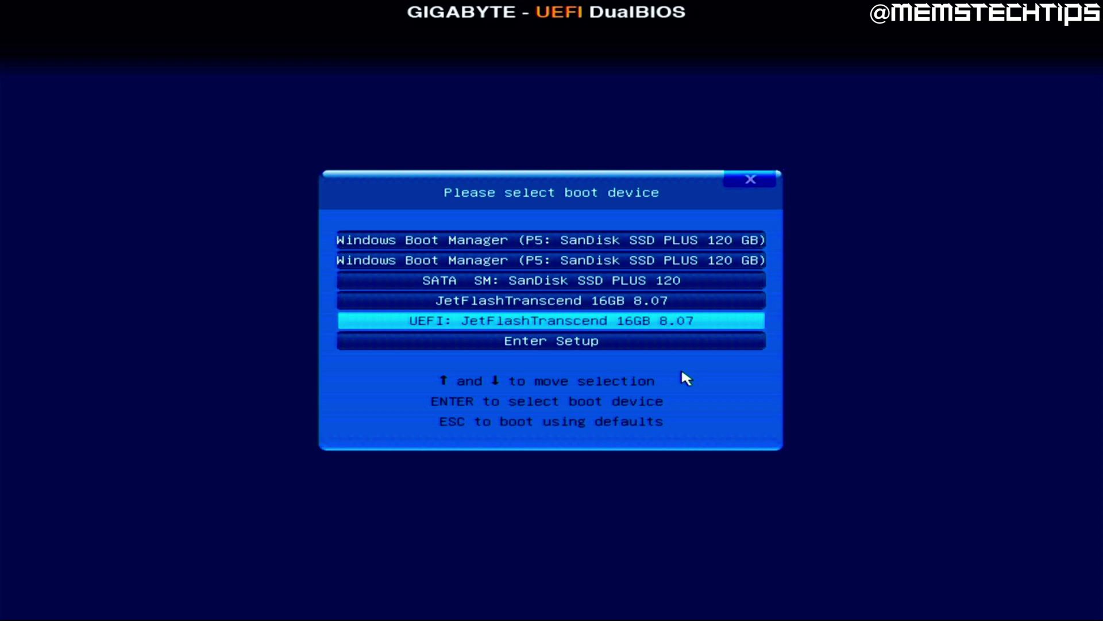
pyautogui.press('Up')
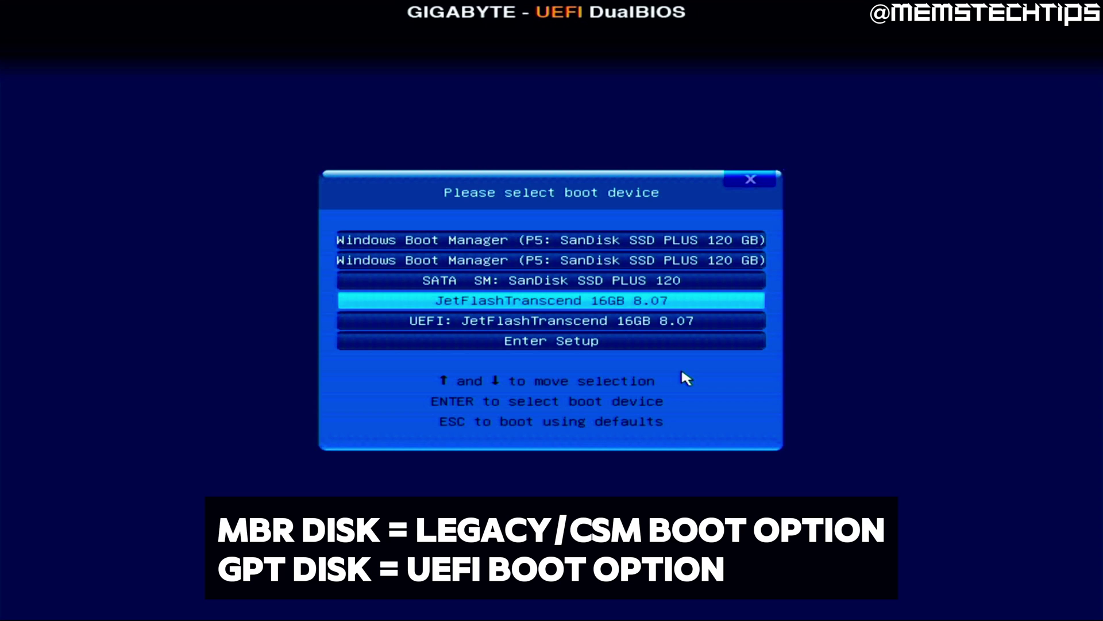
pyautogui.press('Down')
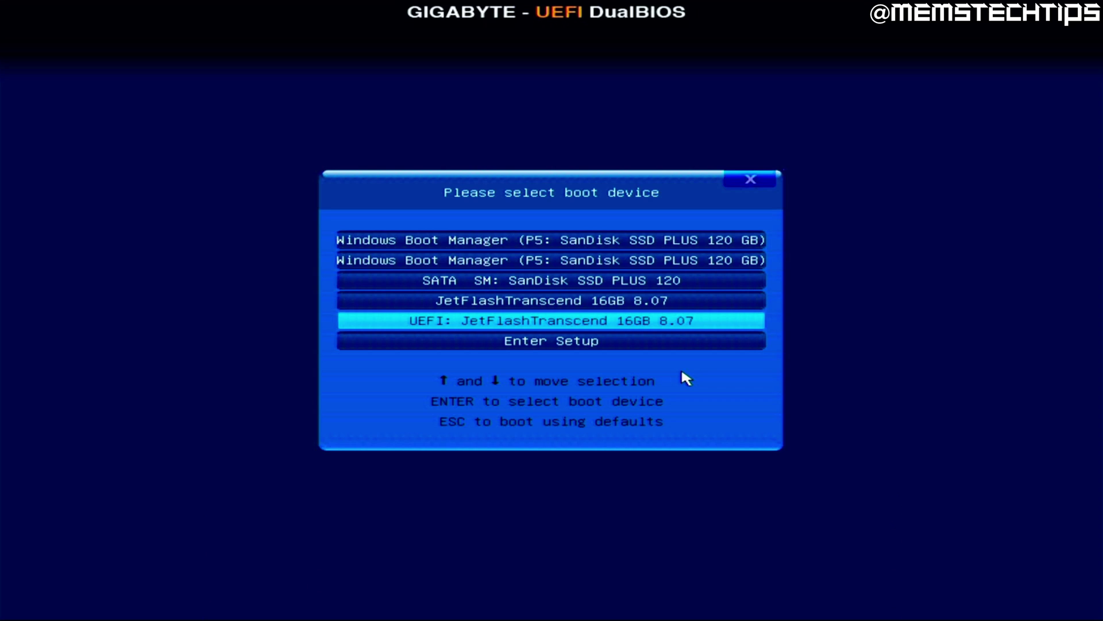
pyautogui.press('Up')
pyautogui.press('Down')
pyautogui.press('Up')
pyautogui.press('Down')
# Enter the BIOS setup from the boot device selection and go to BIOS Features
pyautogui.press('Down')
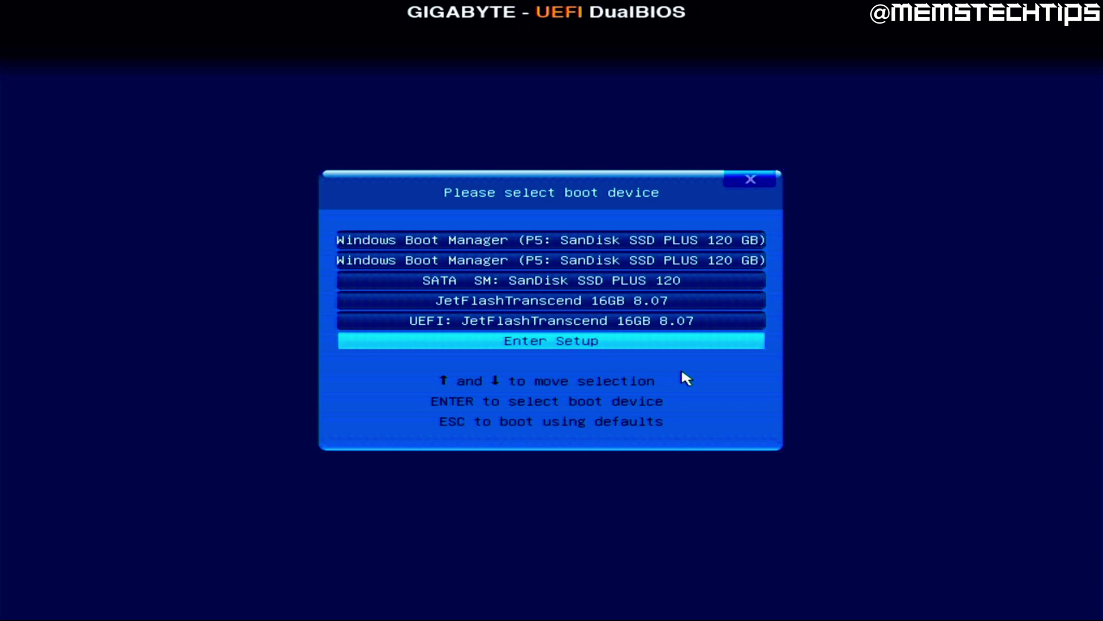
pyautogui.press('Return')
pyautogui.press('Right')
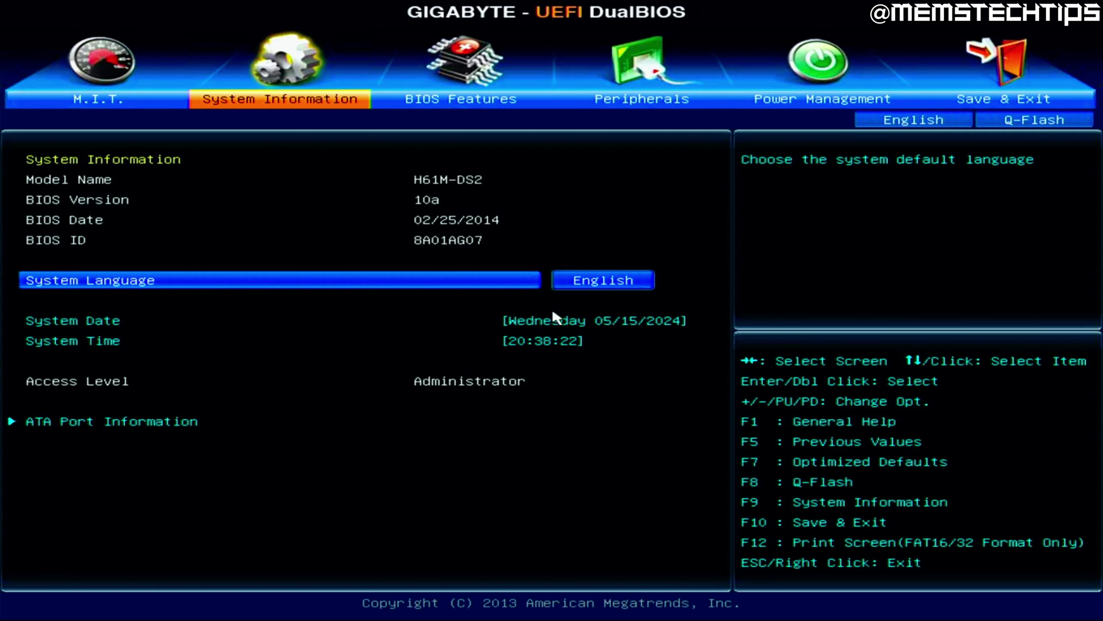
pyautogui.press('Right')
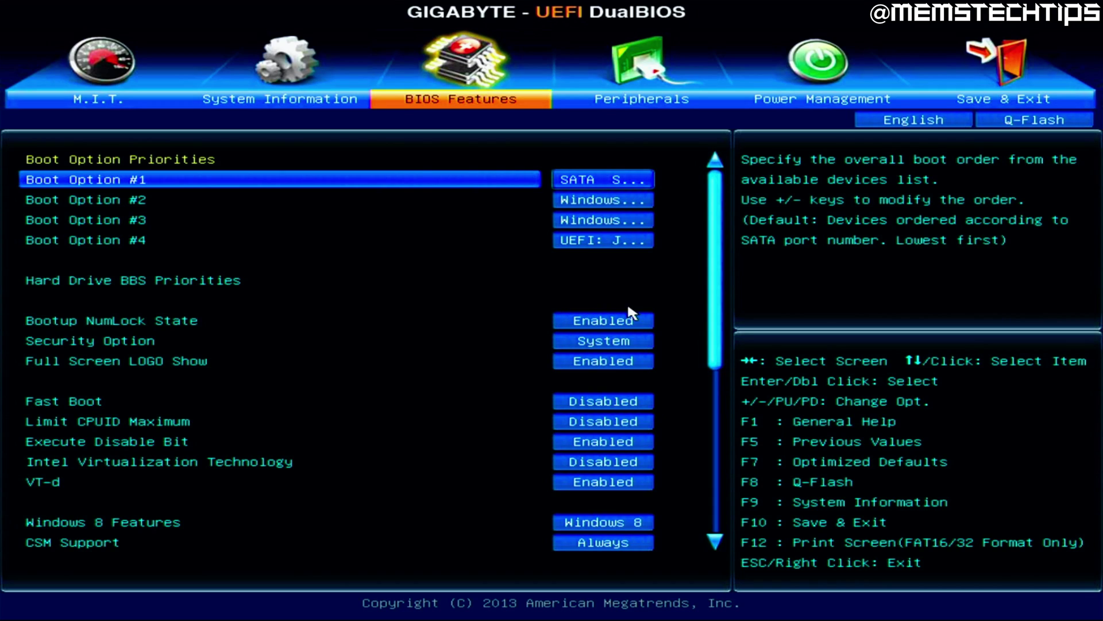
# Examine the BIOS Features settings down to CSM Support and Boot Mode Selection
pyautogui.press('Down')
pyautogui.press('Down')
pyautogui.press('Down')
pyautogui.press('Down')
pyautogui.press('Down')
pyautogui.press('Down')
pyautogui.press('Down')
pyautogui.press('Down')
pyautogui.press('Down')
pyautogui.press('Down')
pyautogui.press('Down')
pyautogui.press('Down')
pyautogui.press('Down')
pyautogui.press('Down')
pyautogui.press('Down')
pyautogui.press('Down')
pyautogui.press('Down')
pyautogui.press('Down')
pyautogui.press('Down')
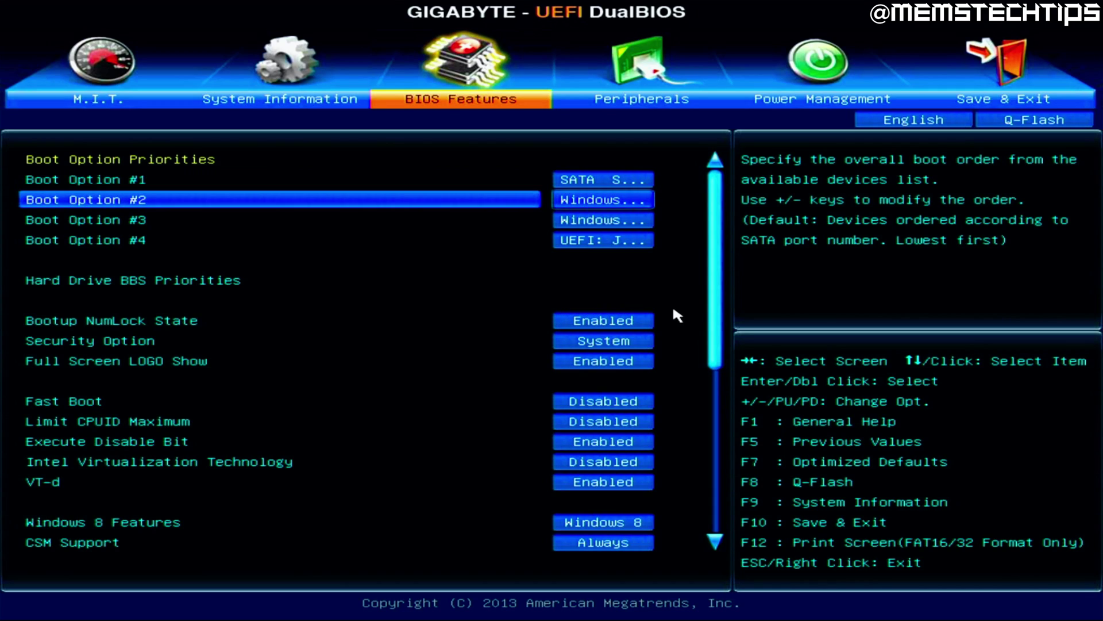
pyautogui.press('Up')
pyautogui.press('Up')
pyautogui.press('Up')
pyautogui.press('Up')
pyautogui.press('Up')
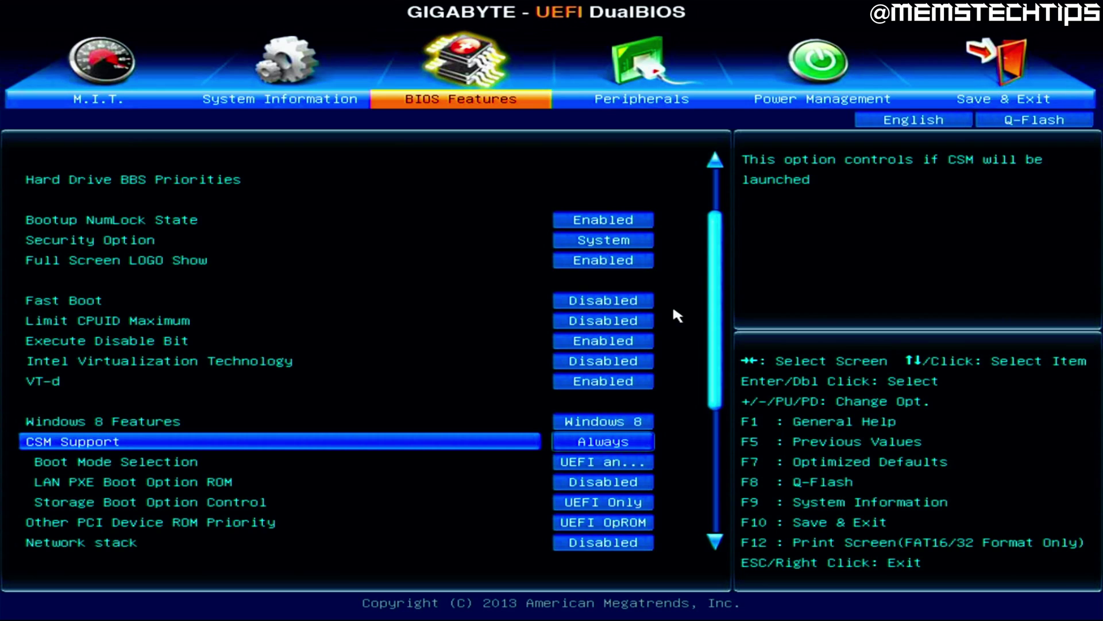
pyautogui.press('Down')
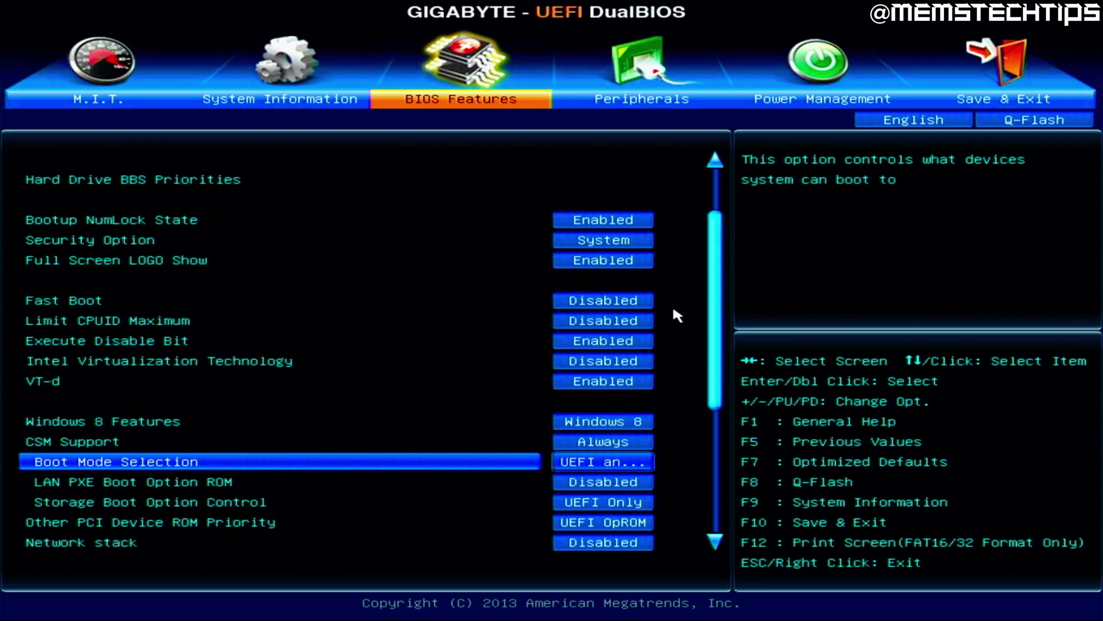
# Review the Boot Mode Selection choices and set the option to UEFI and Legacy
pyautogui.press('Return')
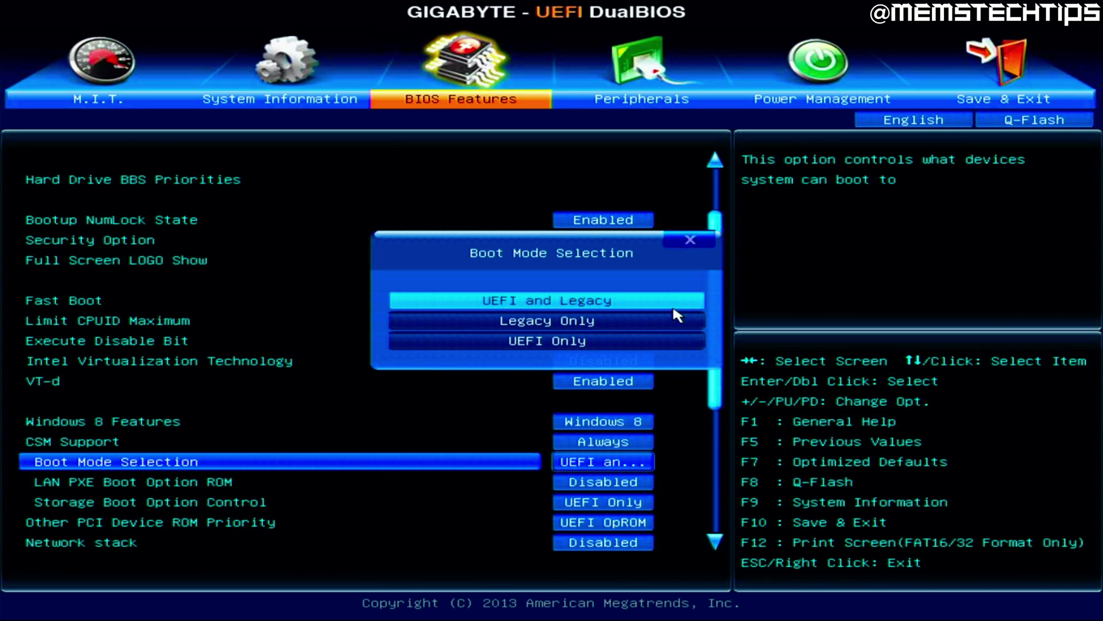
pyautogui.press('Down')
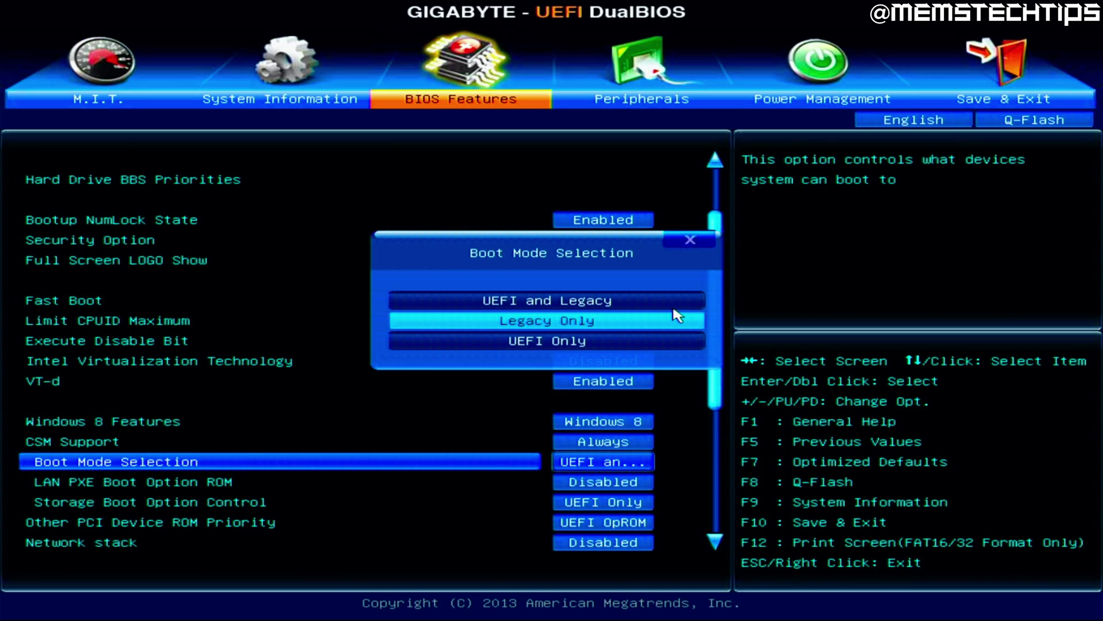
pyautogui.press('Down')
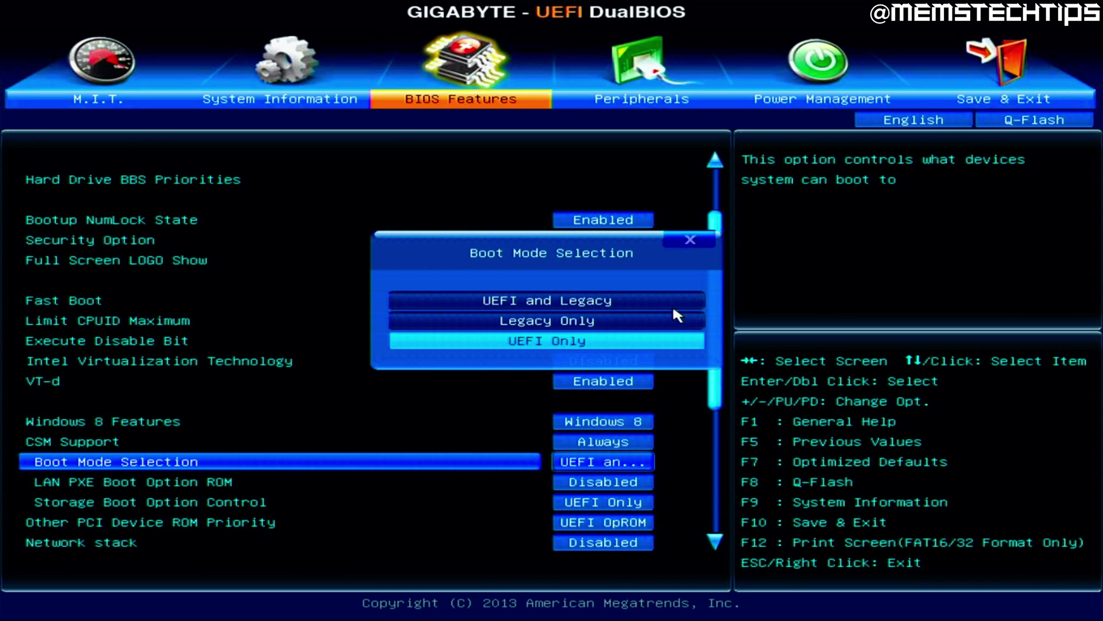
pyautogui.press('Down')
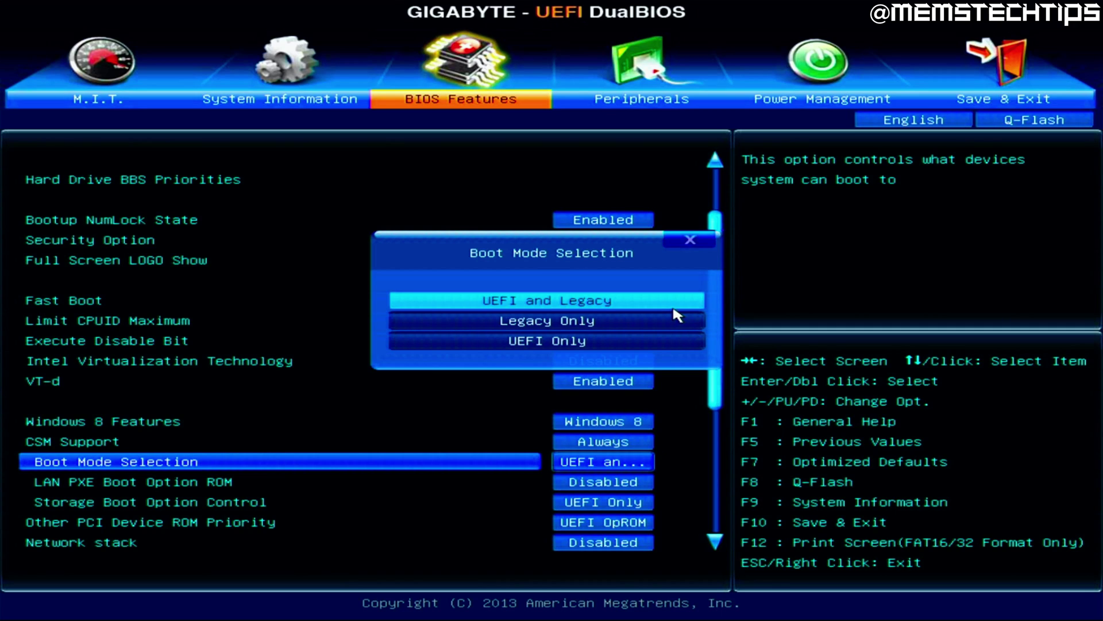
pyautogui.press('Return')
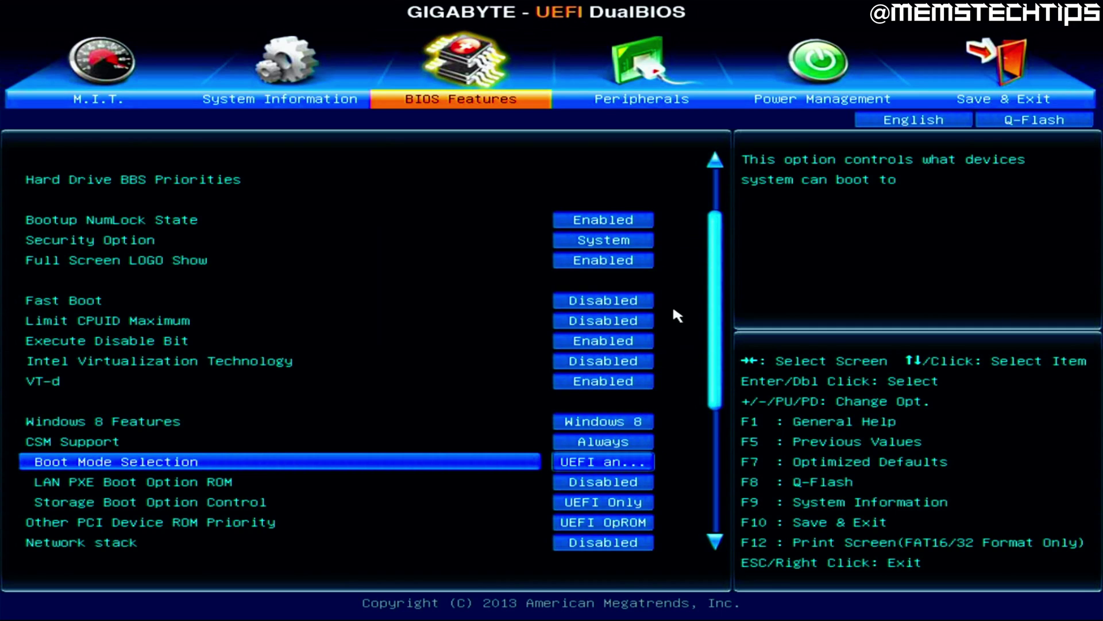
# Save the changed BIOS configuration and reset the computer
pyautogui.press('Right')
pyautogui.press('Right')
pyautogui.press('Right')
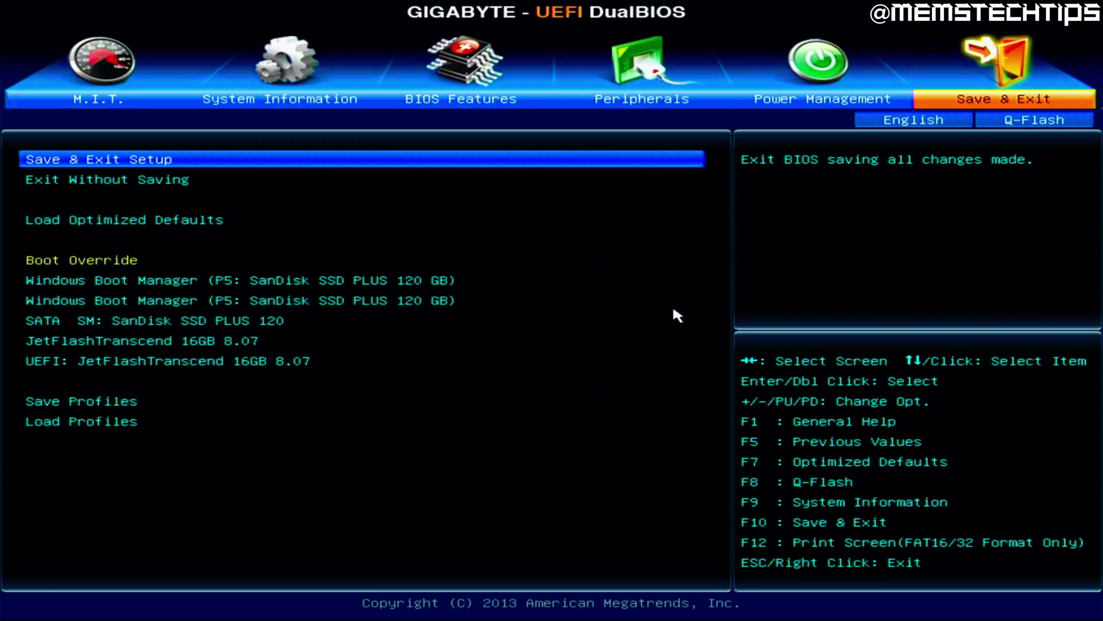
pyautogui.press('Return')
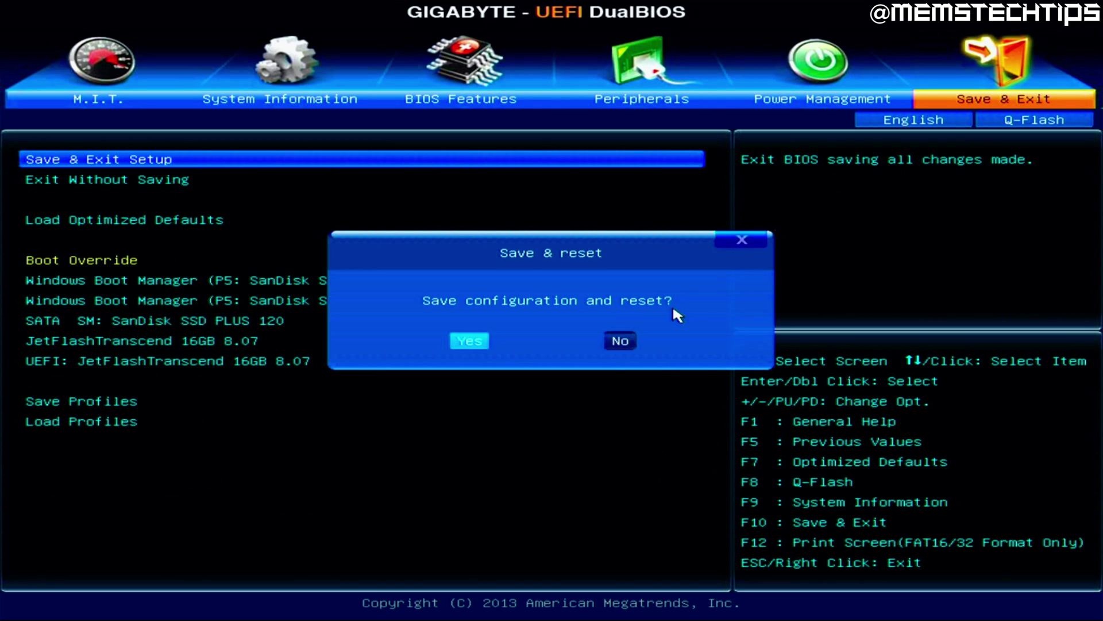
pyautogui.press('Return')
# Open the boot device selection at startup and boot from the UEFI: JetFlashTranscend 16GB USB drive
pyautogui.press('F12')
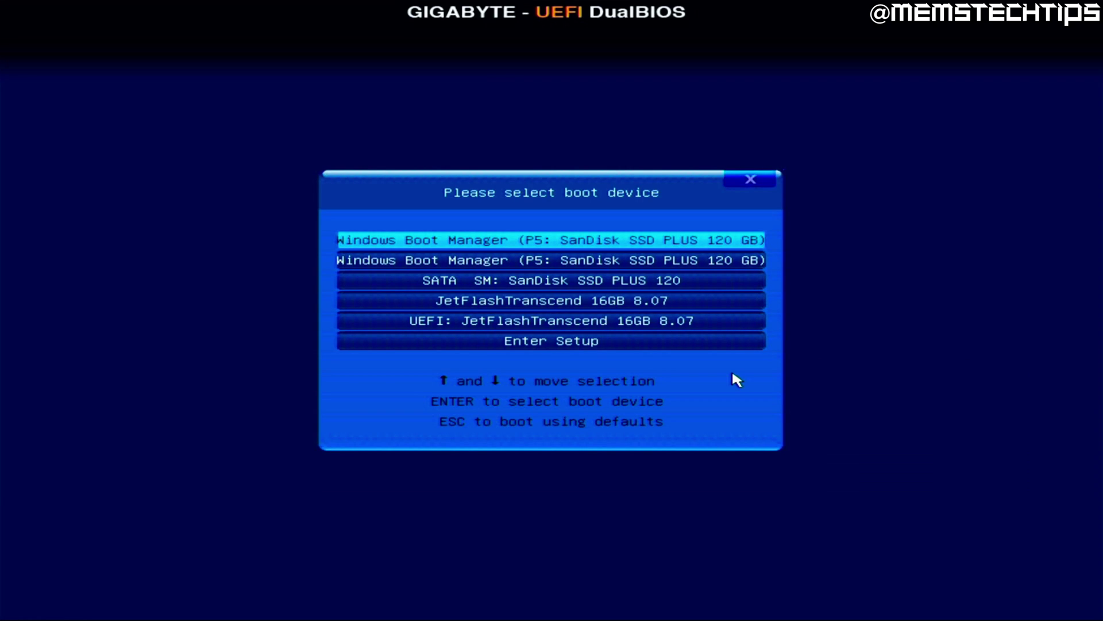
pyautogui.press('Down')
pyautogui.press('Down')
pyautogui.press('Down')
pyautogui.press('Down')
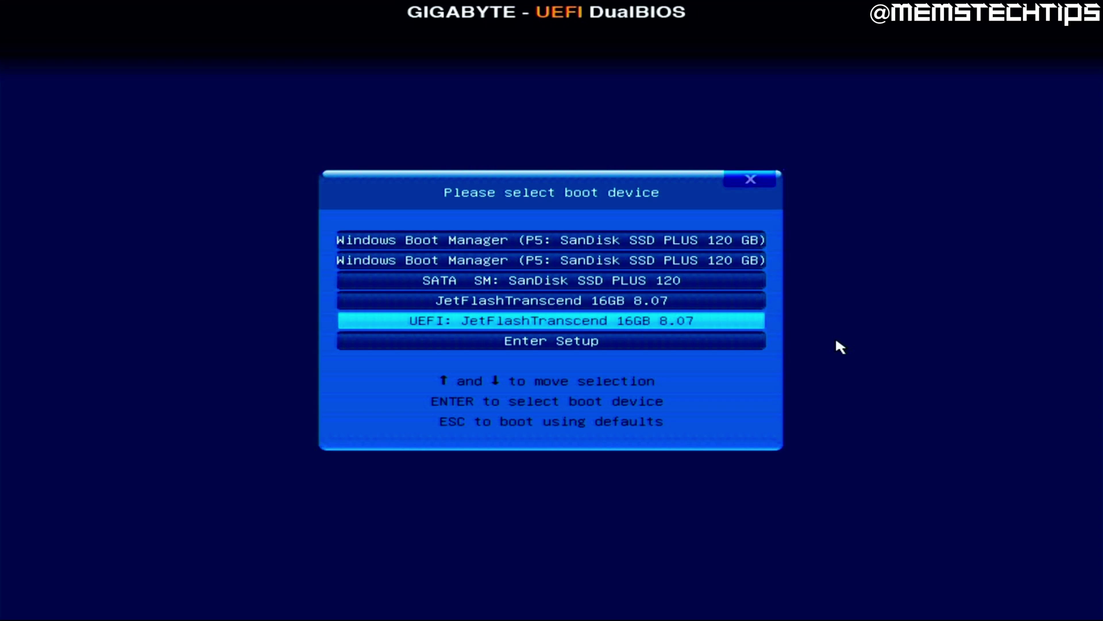
pyautogui.press('Return')
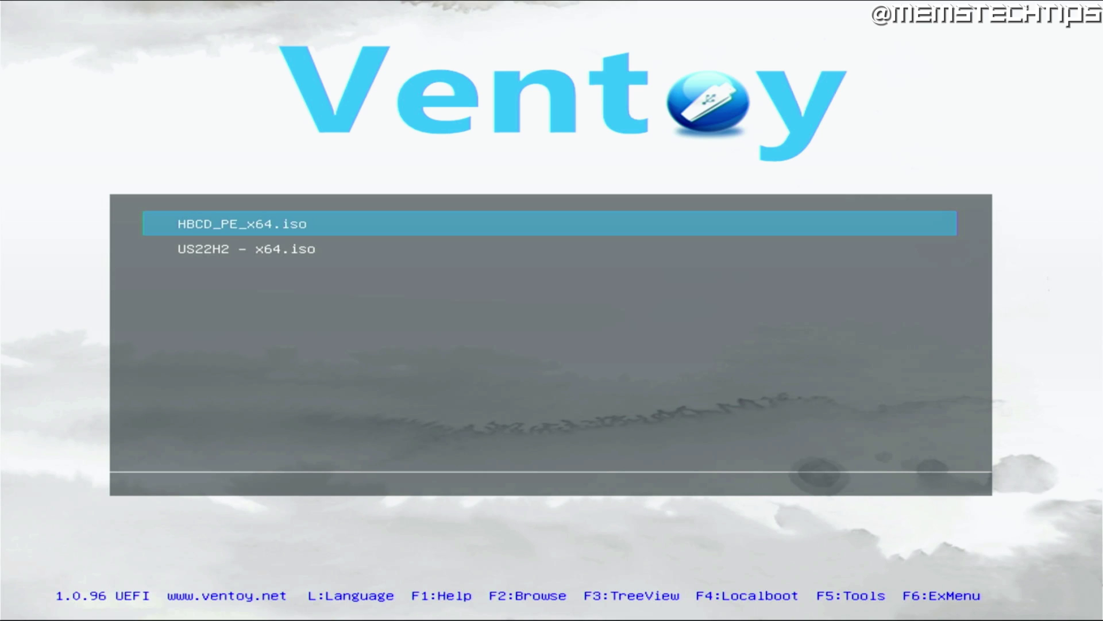
# Boot the US22H2 - x64.iso image in normal mode from Ventoy
pyautogui.press('Down')
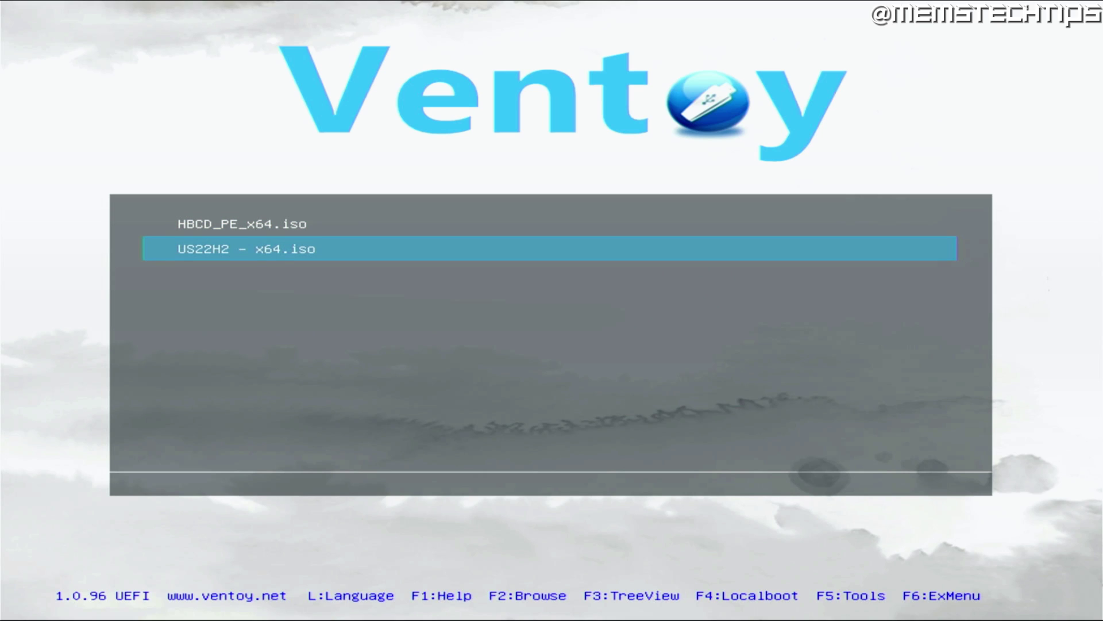
pyautogui.press('Return')
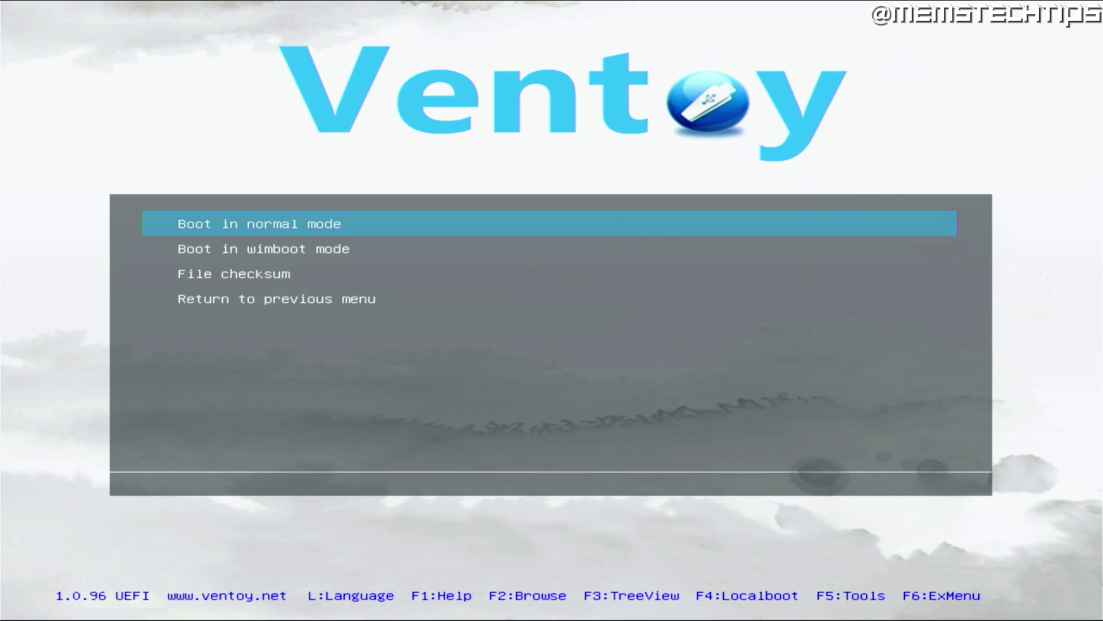
pyautogui.press('Return')
pyautogui.press('Return')
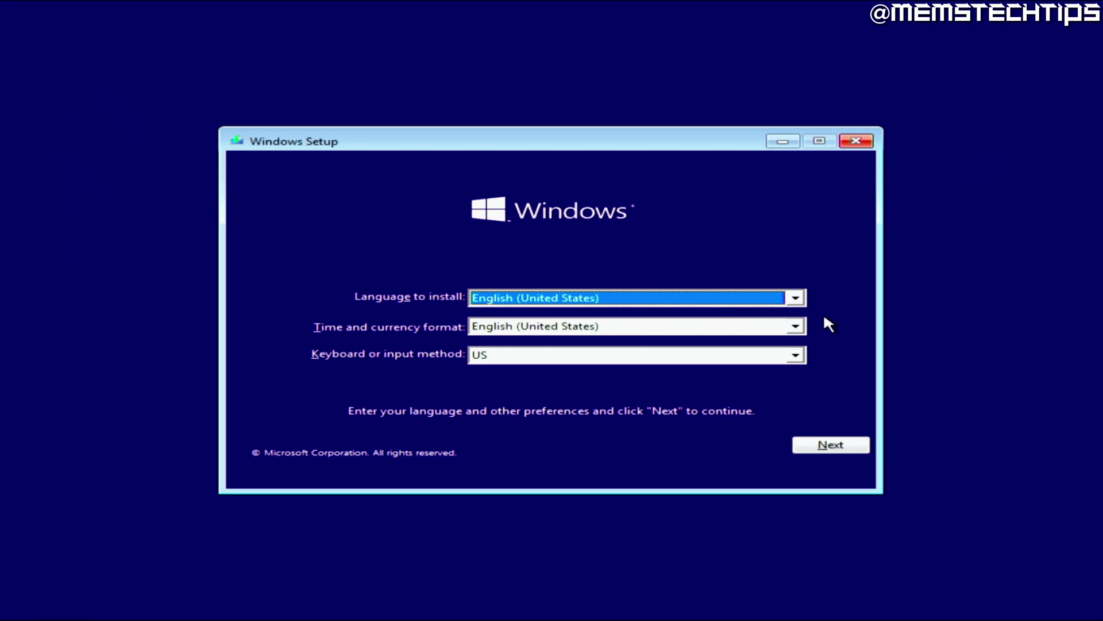
# Choose an English time and currency format in Windows Setup and start the installation
pyautogui.click(798, 327)
pyautogui.scroll(4, 756, 396)
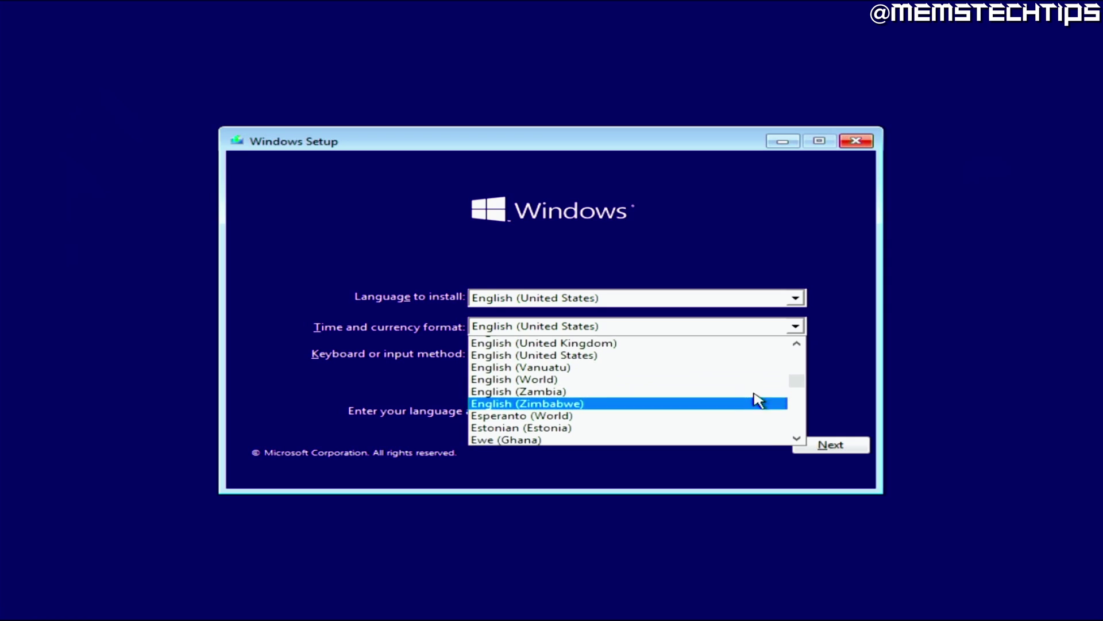
pyautogui.click(715, 399)
pyautogui.click(841, 446)
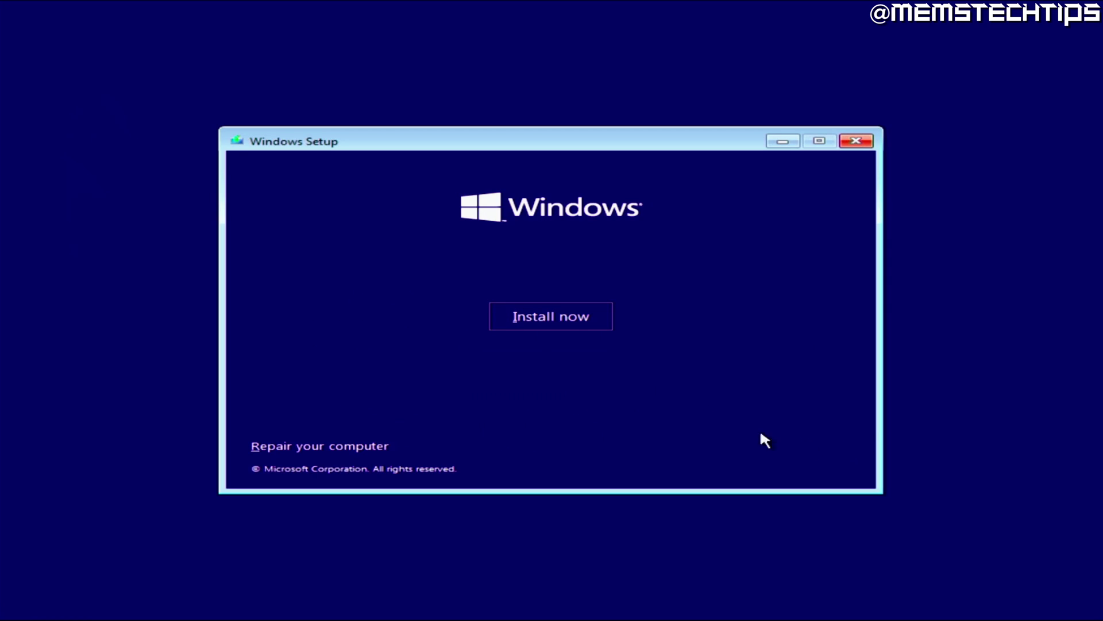
pyautogui.click(566, 323)
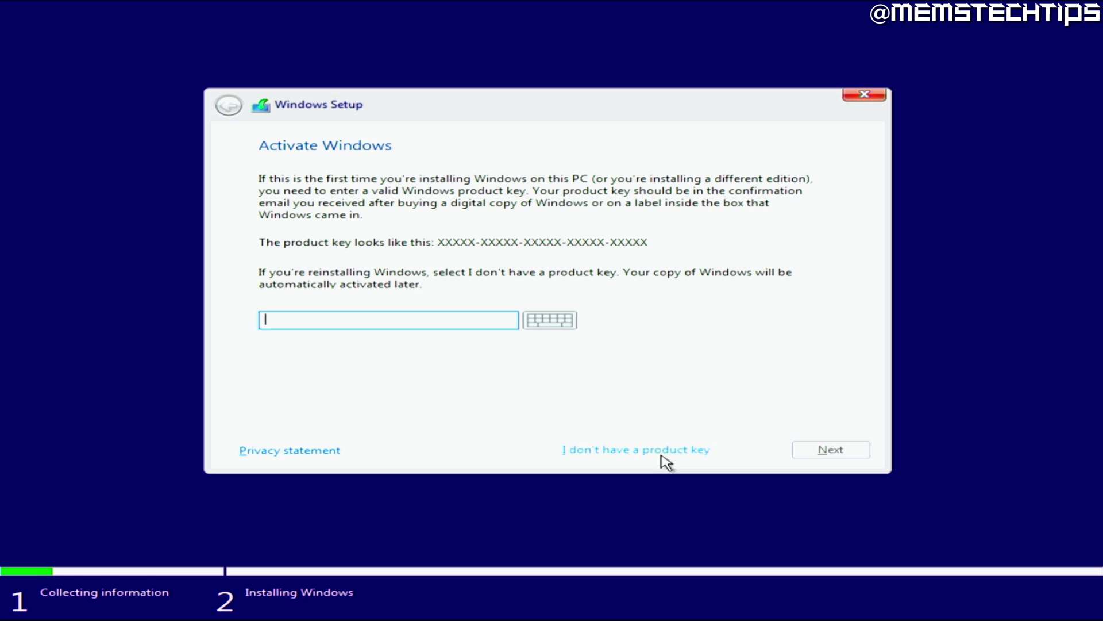
# Skip the product key and select Windows 10 Pro as the operating system to install
pyautogui.click(684, 450)
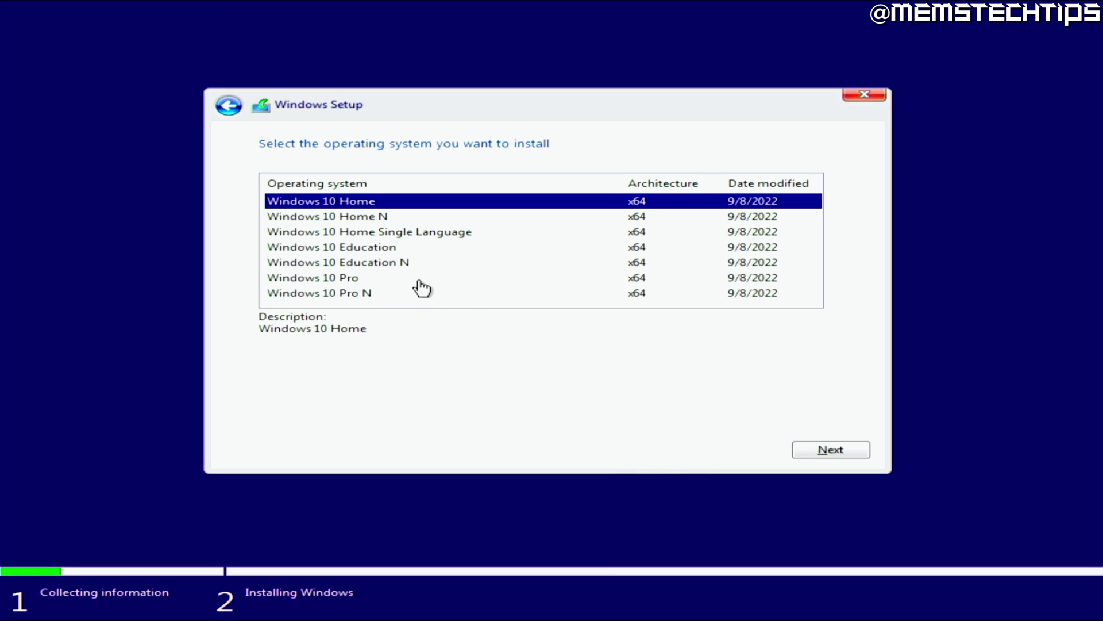
pyautogui.click(415, 281)
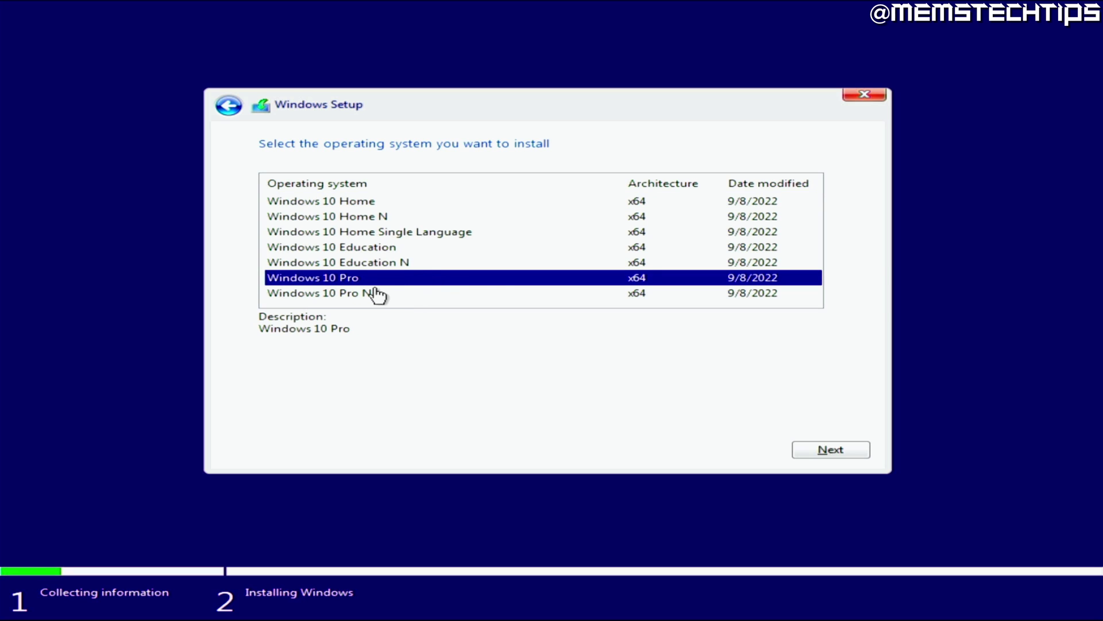
pyautogui.click(834, 454)
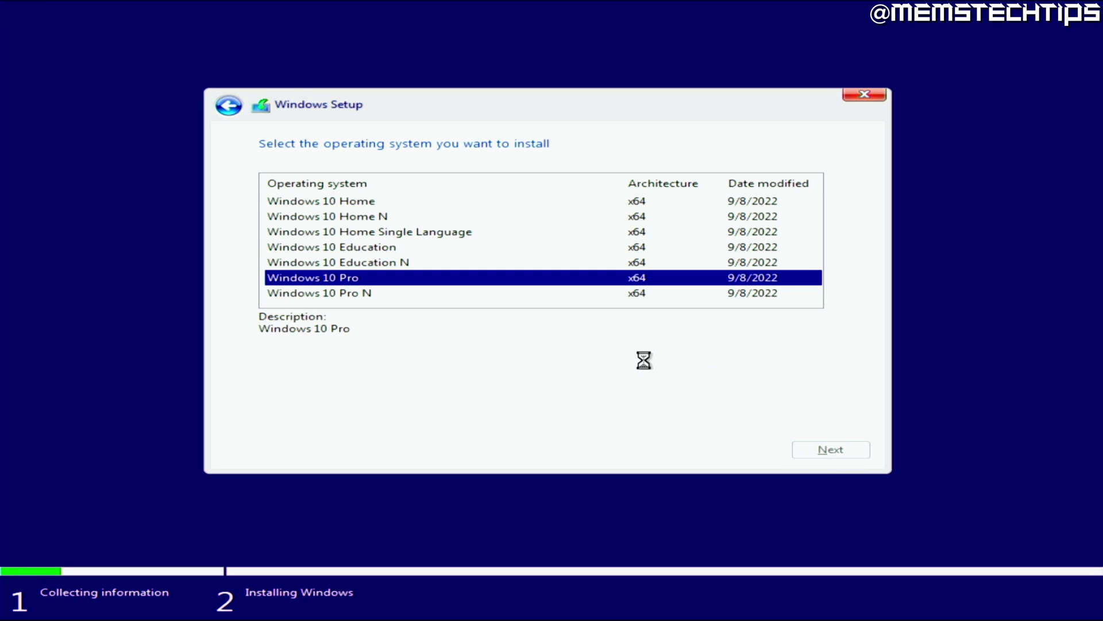
# Accept the license terms and choose the Custom: Install Windows only (advanced) installation type
pyautogui.click(350, 414)
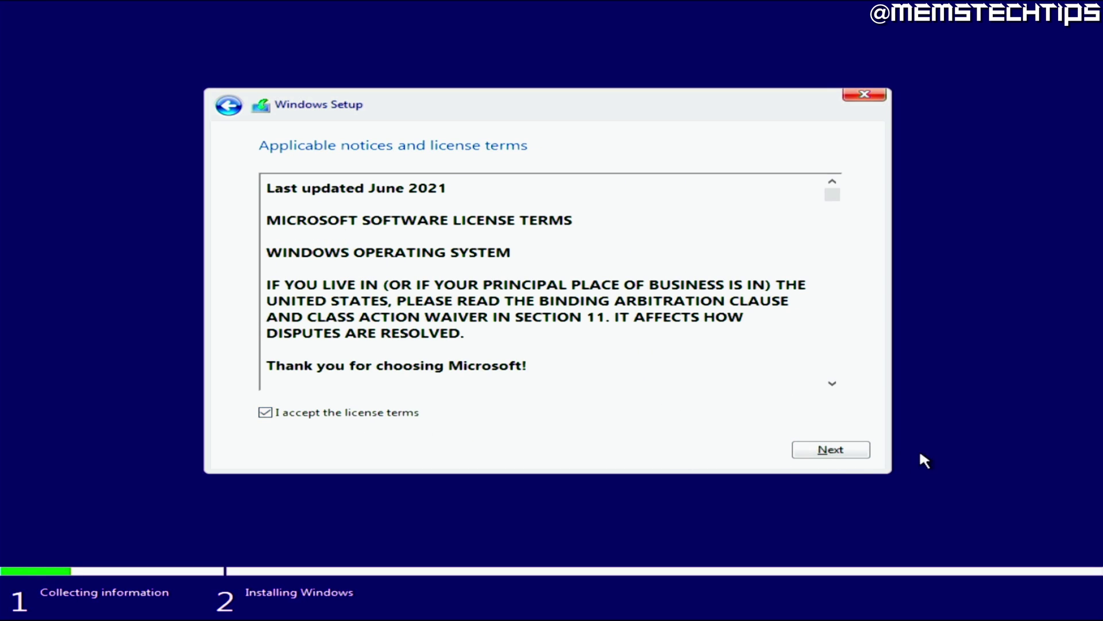
pyautogui.click(854, 453)
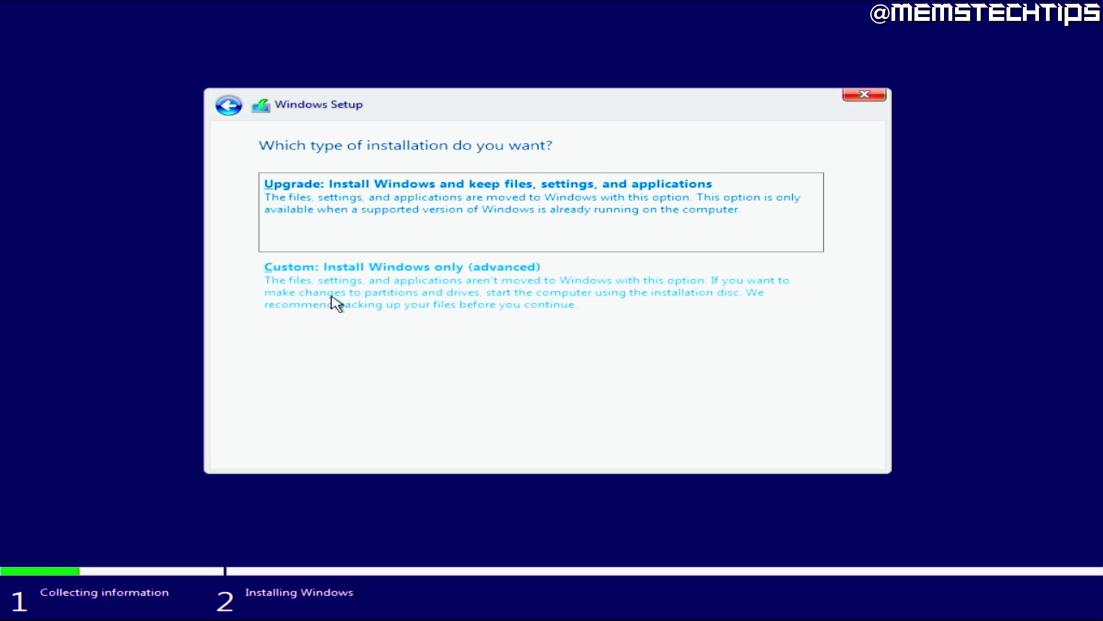
pyautogui.click(454, 296)
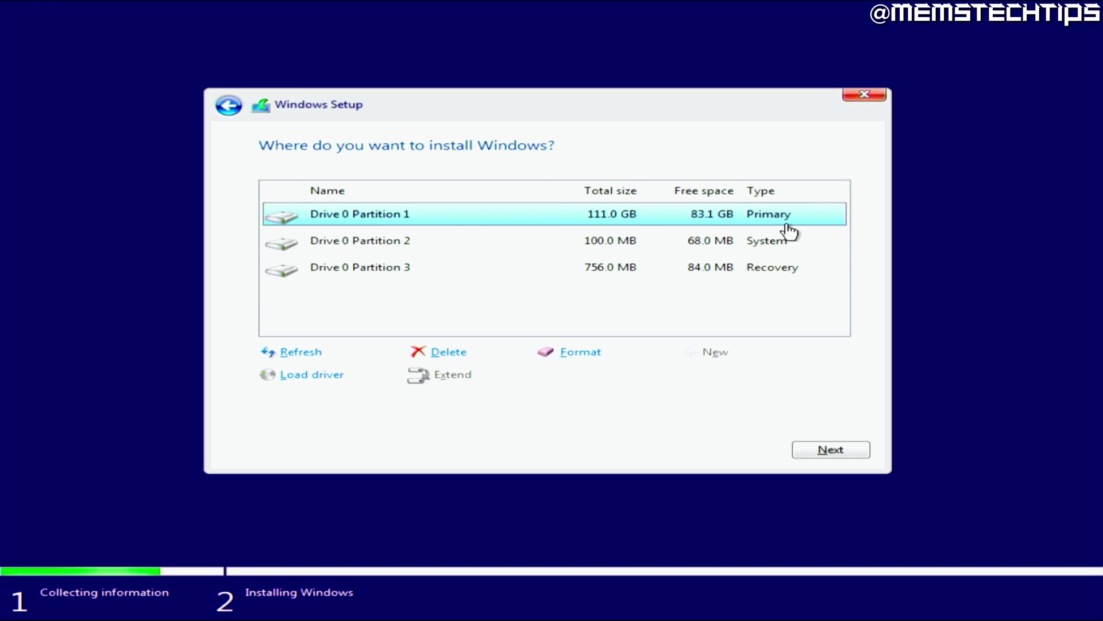
# Check the System and Recovery partitions of Drive 0 and select the Primary partition, Partition 1, as the installation target
pyautogui.click(628, 243)
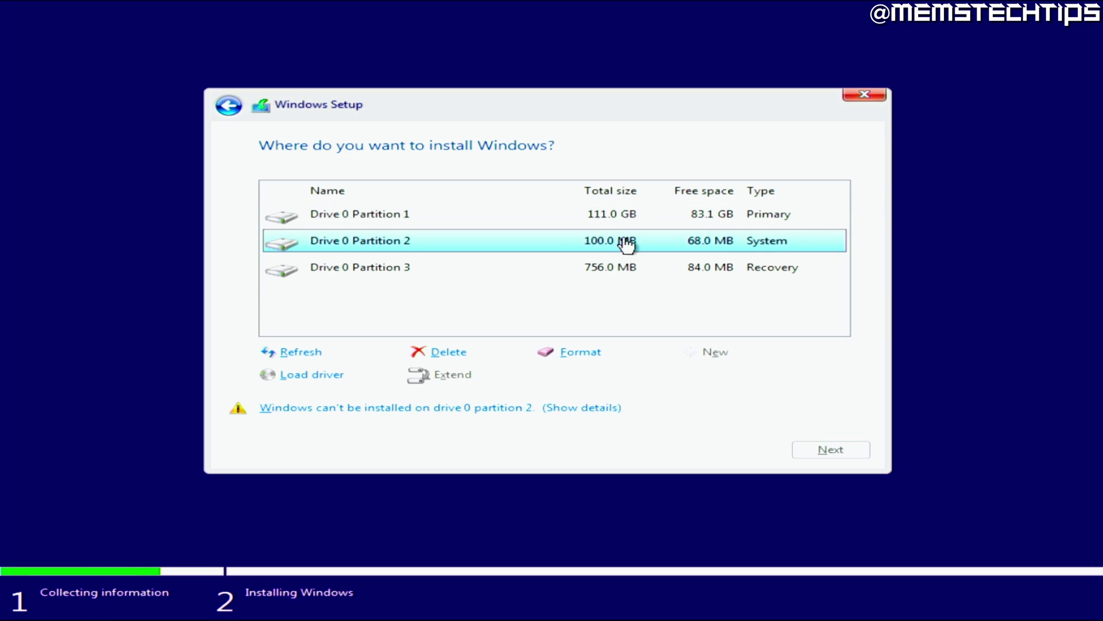
pyautogui.click(631, 268)
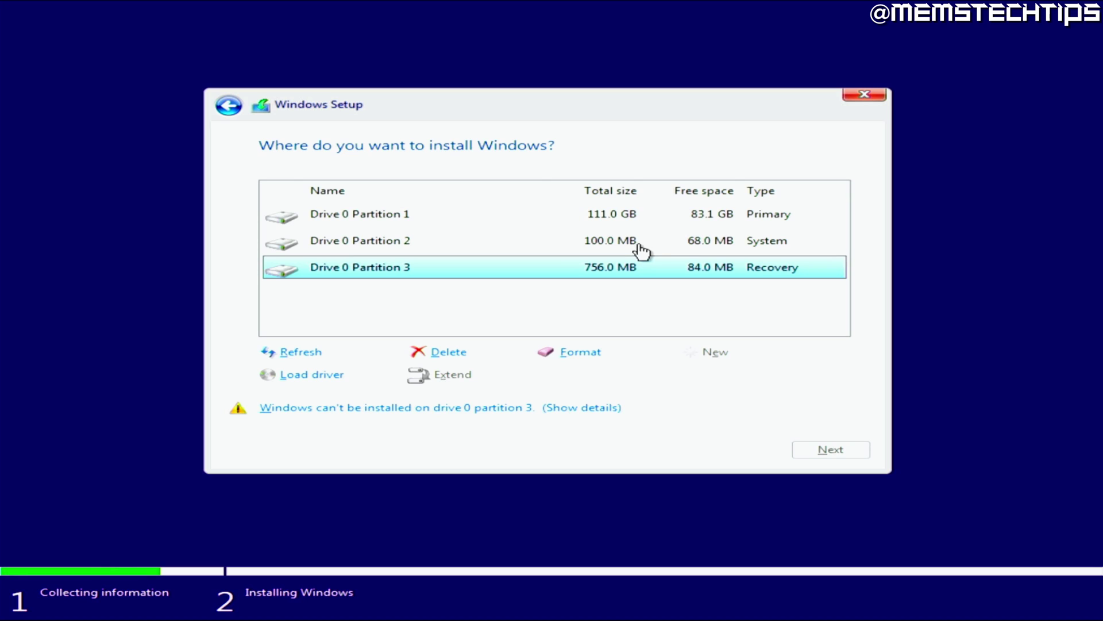
pyautogui.click(631, 222)
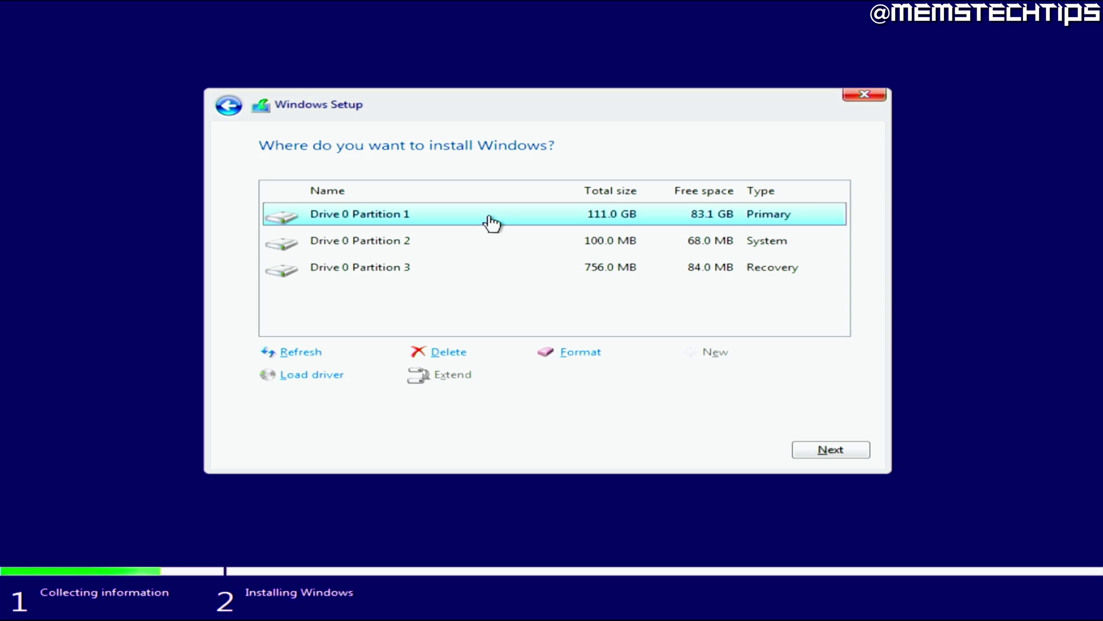
# Install Windows on Drive 0 Partition 1, accepting that previous files move to Windows.old, and restart the computer
pyautogui.click(833, 451)
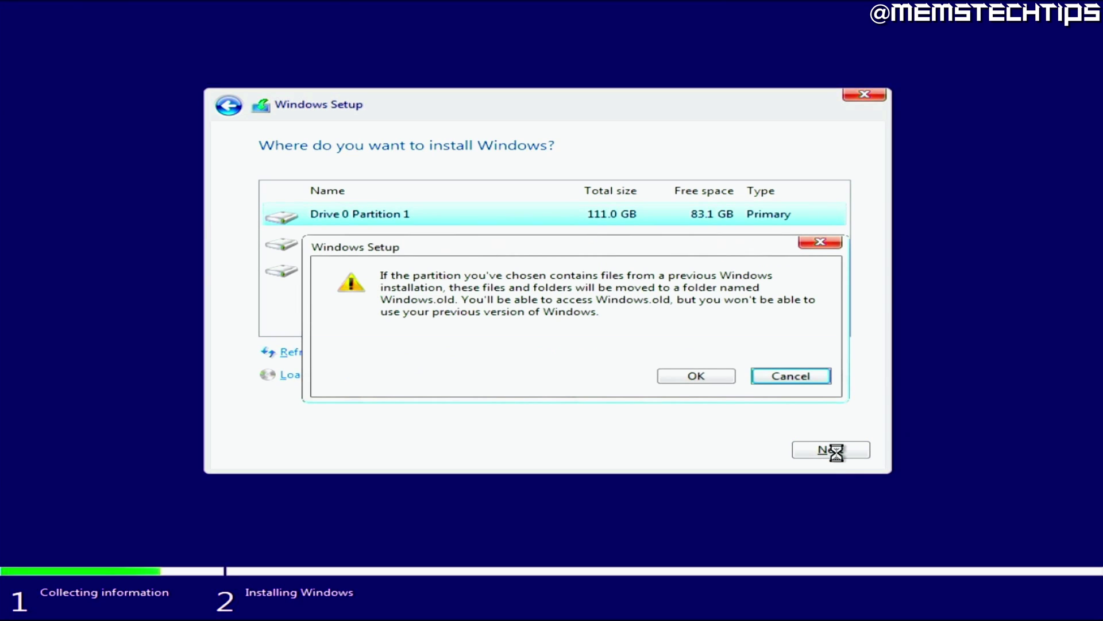
pyautogui.press('Escape')
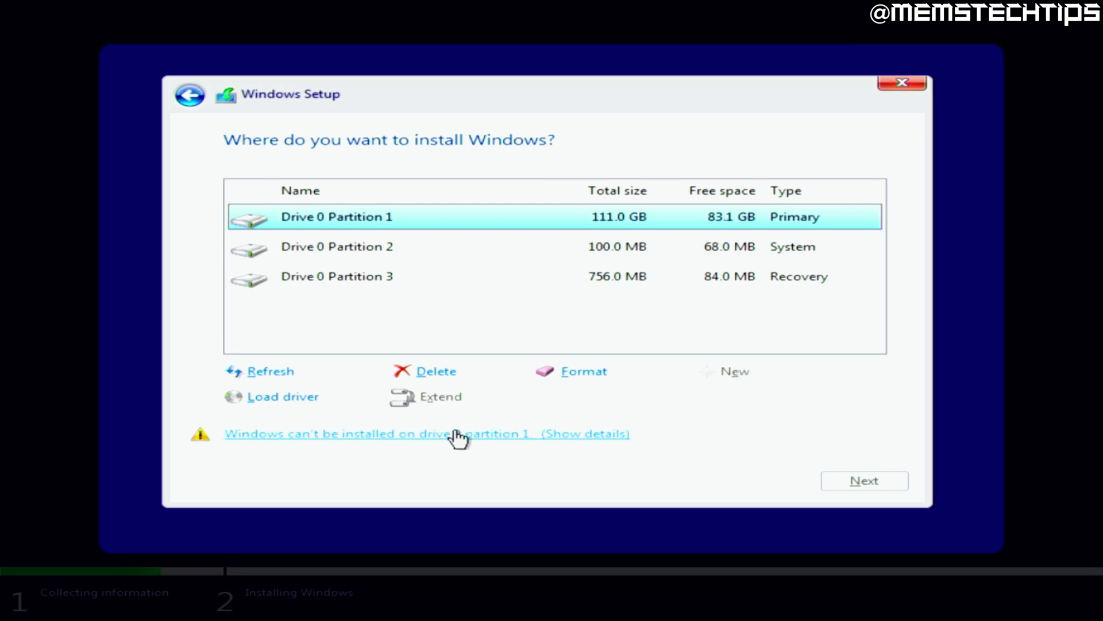
pyautogui.click(550, 435)
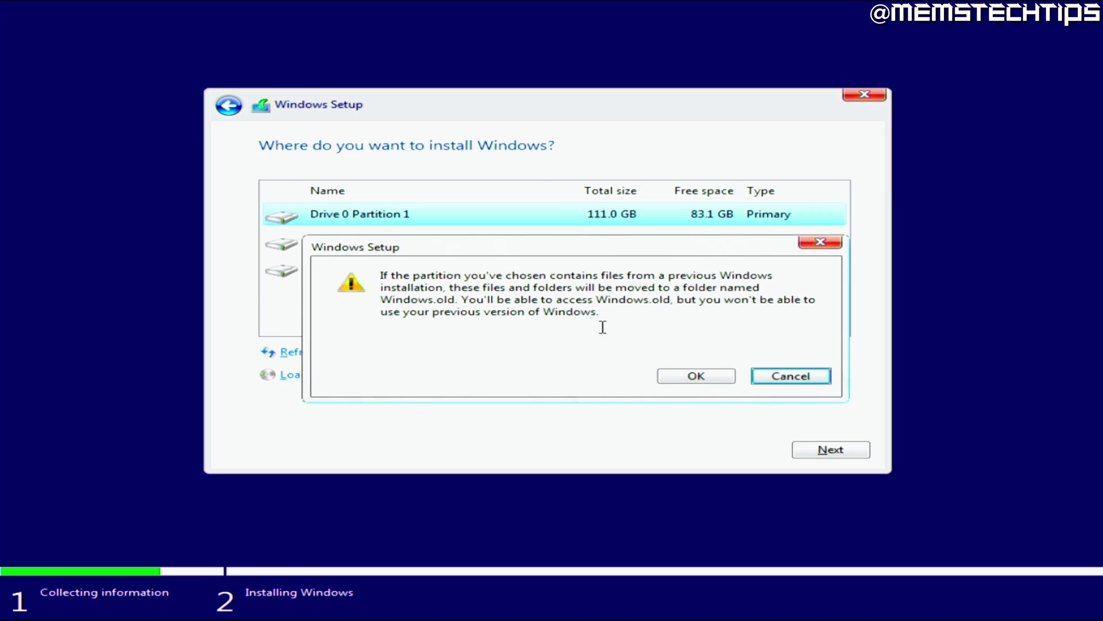
pyautogui.click(708, 377)
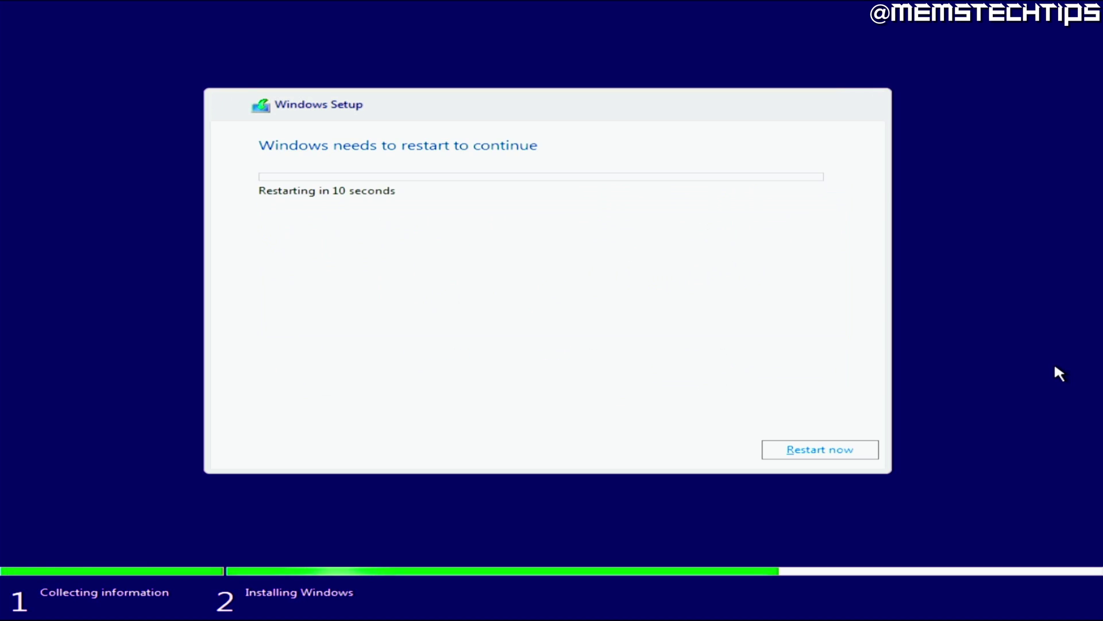
pyautogui.press('Return')
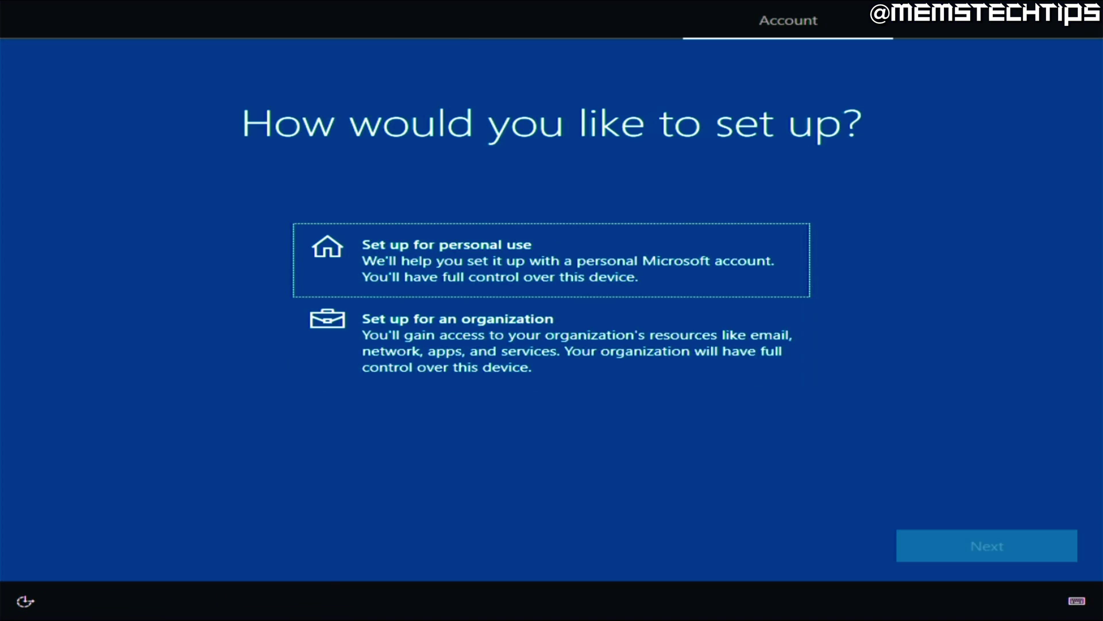
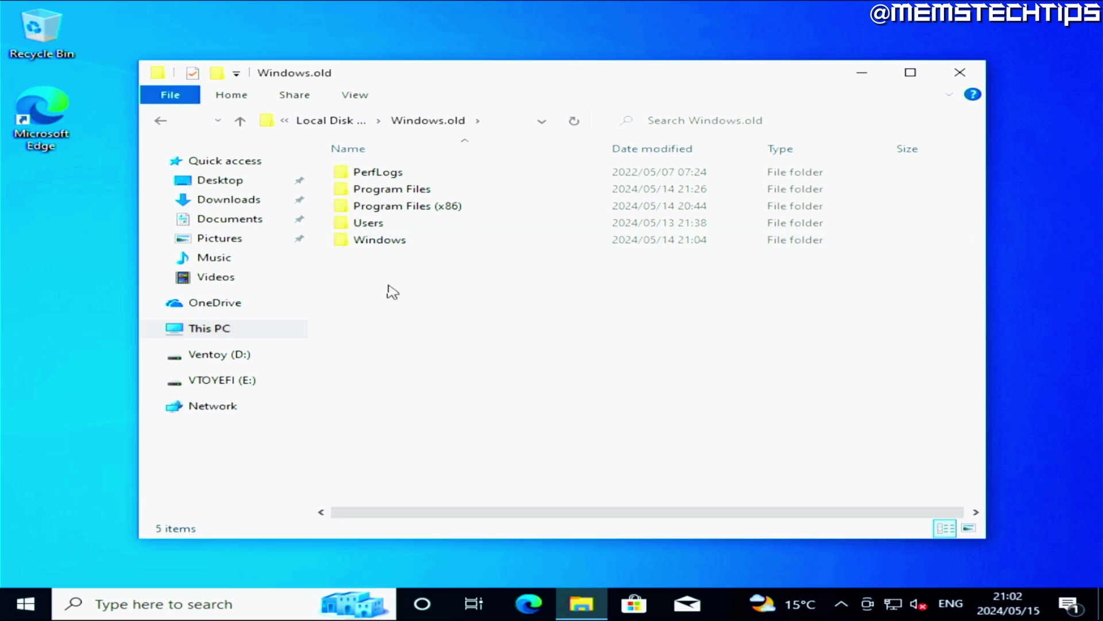
# Browse the Windows.old folder and open the previous user's profile folder inside Users
pyautogui.moveTo(385, 278); pyautogui.dragTo(446, 174)
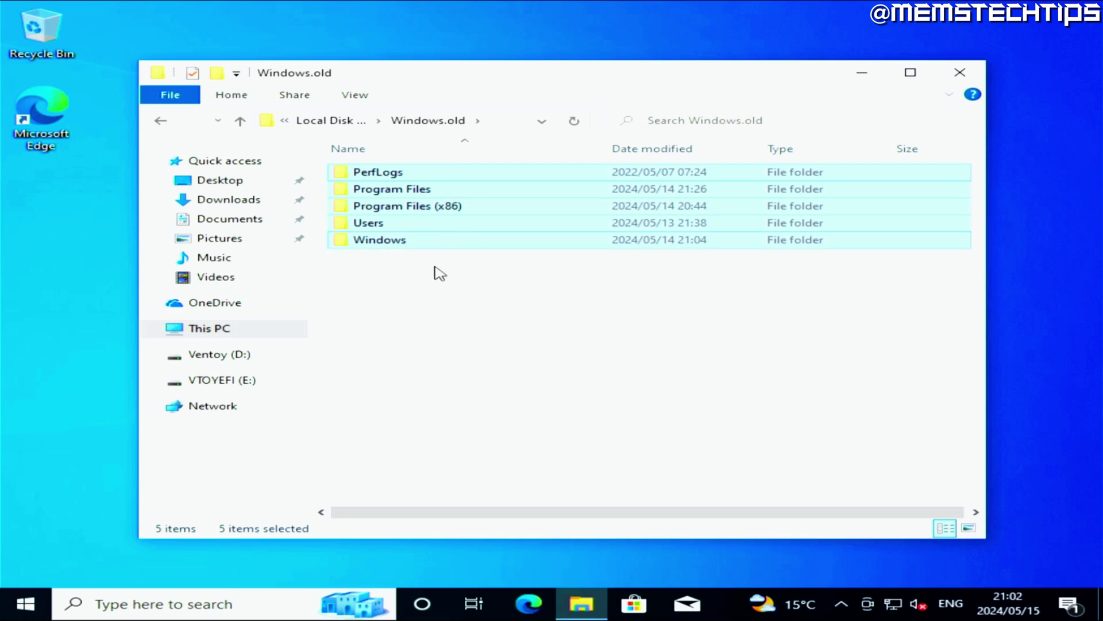
pyautogui.click(423, 305)
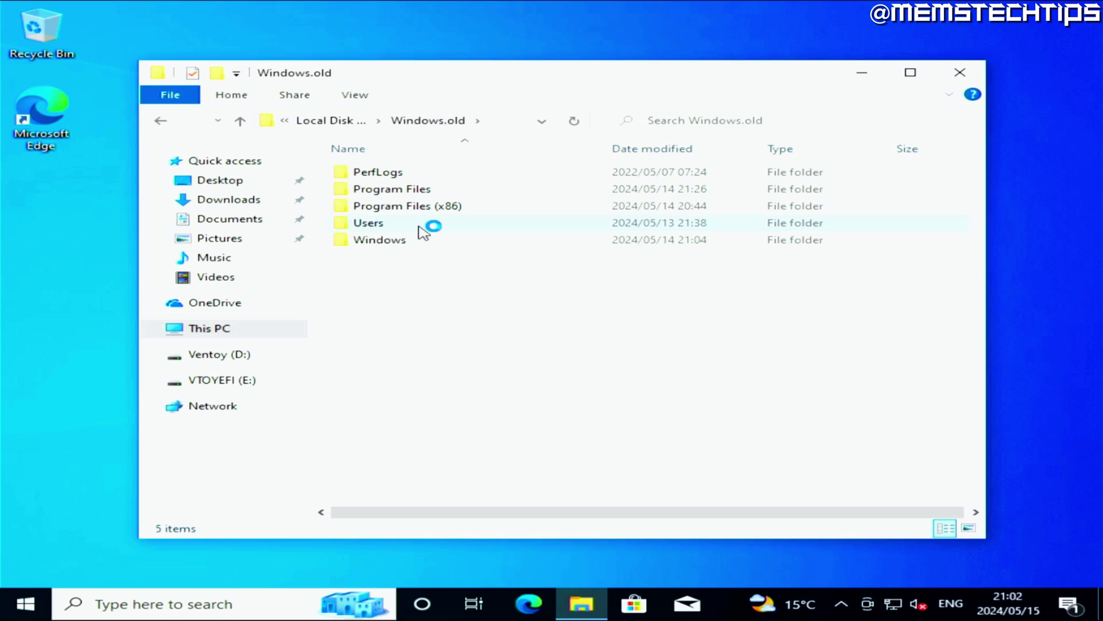
pyautogui.doubleClick(423, 230)
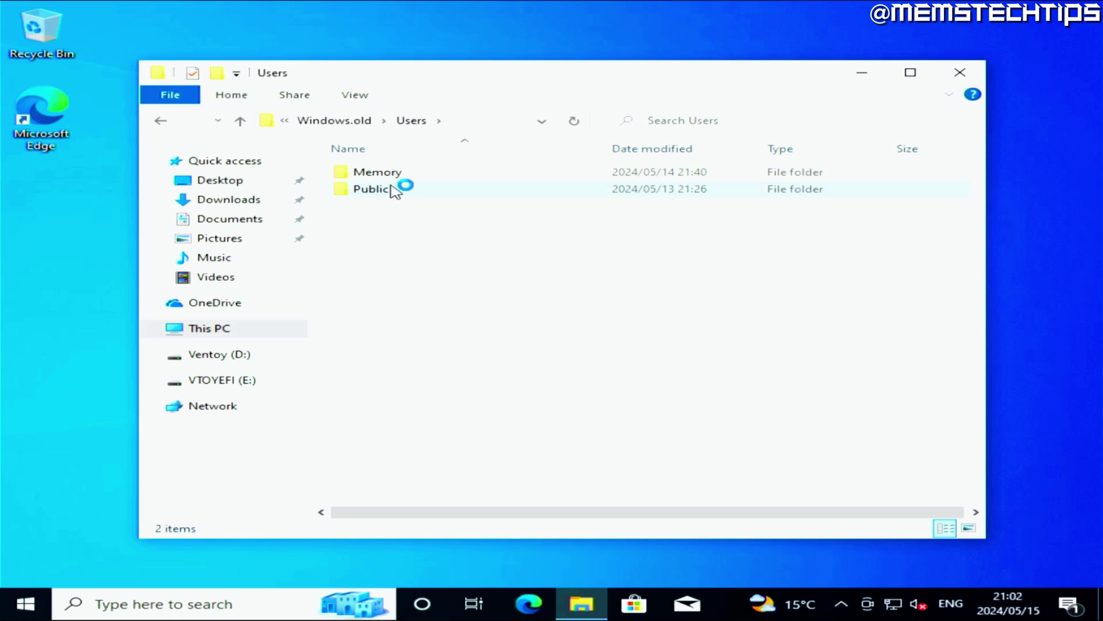
pyautogui.click(438, 175)
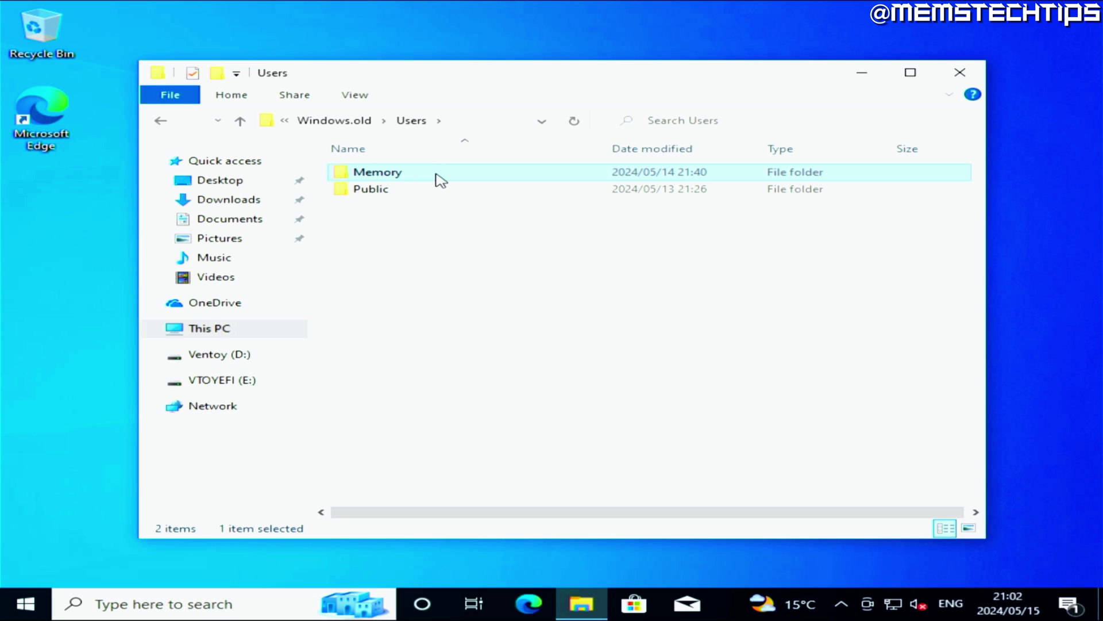
pyautogui.doubleClick(438, 176)
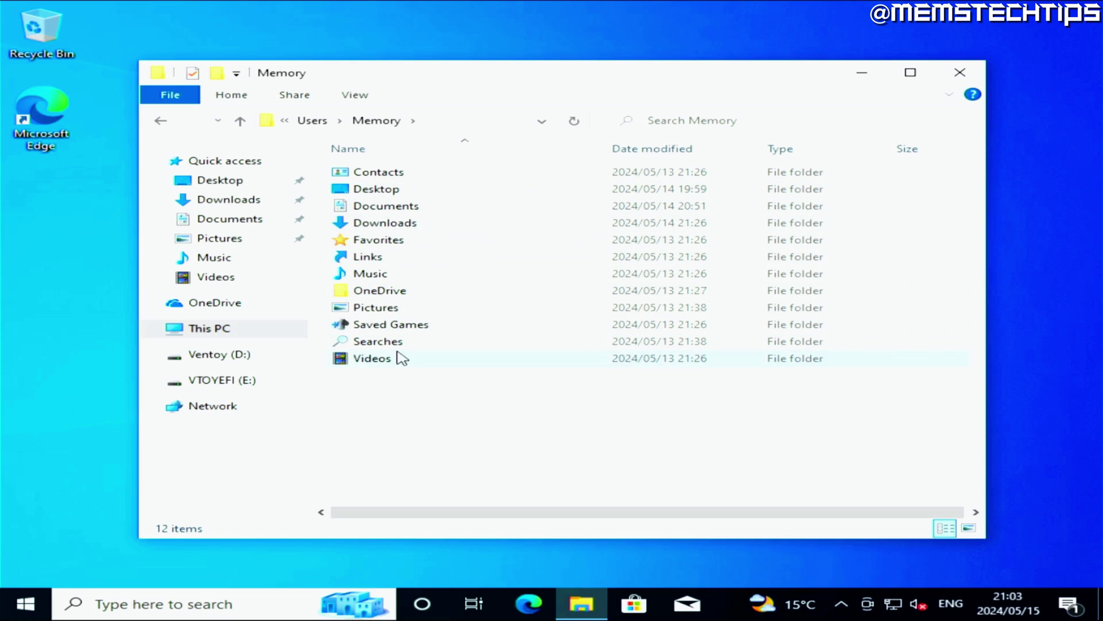
# Review the pictures in the previous user's Desktop folder and return to the profile folder
pyautogui.doubleClick(406, 192)
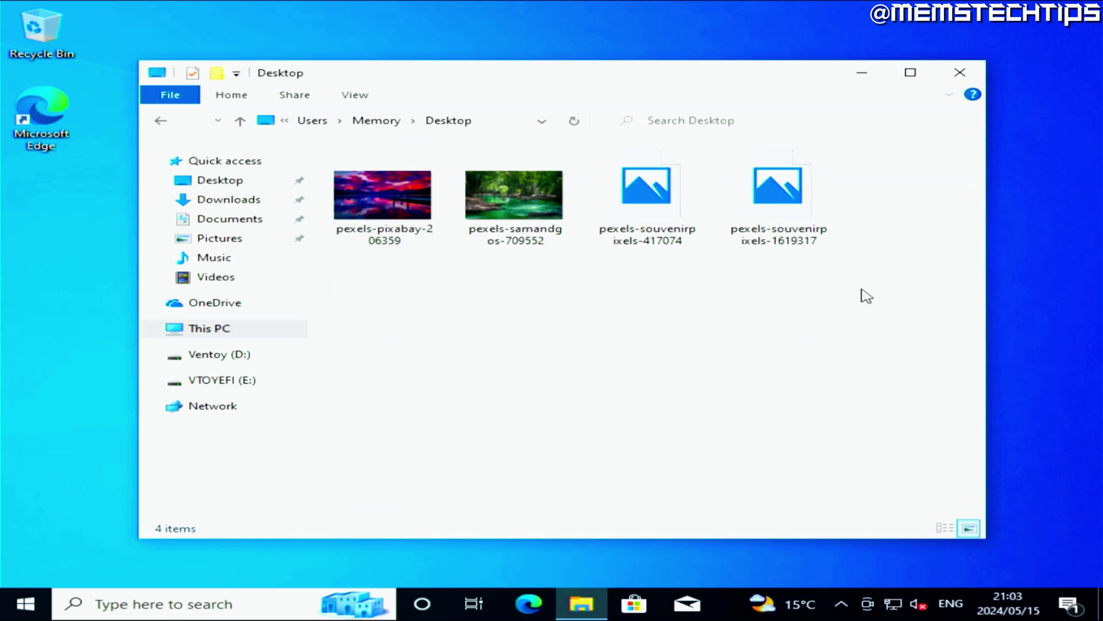
pyautogui.moveTo(867, 299); pyautogui.dragTo(251, 190)
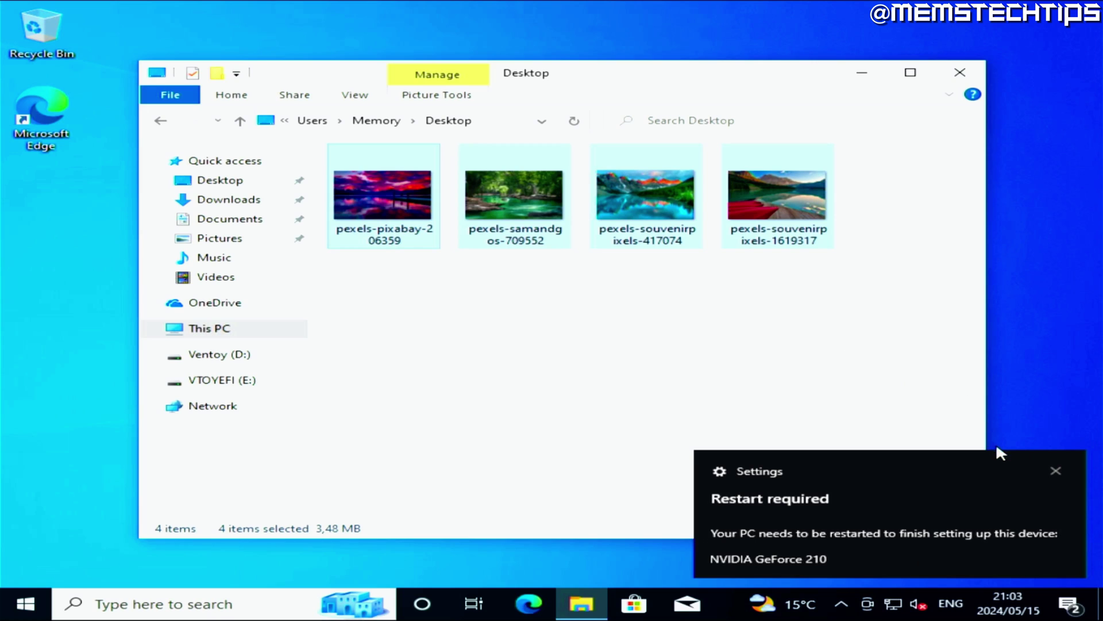
pyautogui.hotkey('alt', 'Left')
pyautogui.click(475, 424)
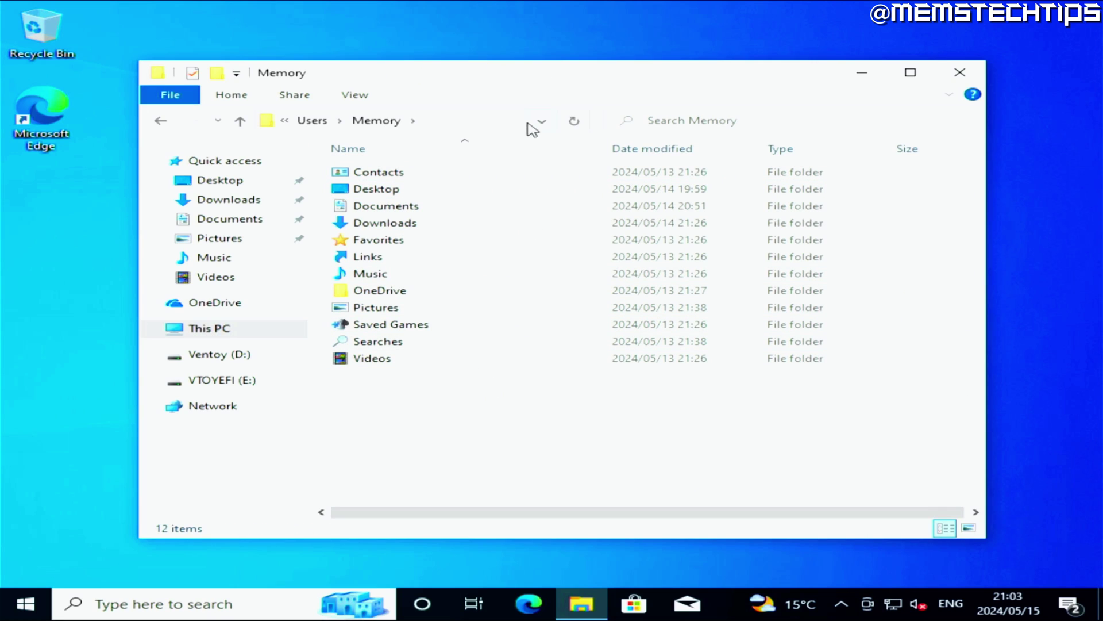
# Open C:\Users\User in a second File Explorer window and arrange it side by side with the previous user's profile folder
pyautogui.moveTo(550, 83); pyautogui.dragTo(6, 116)
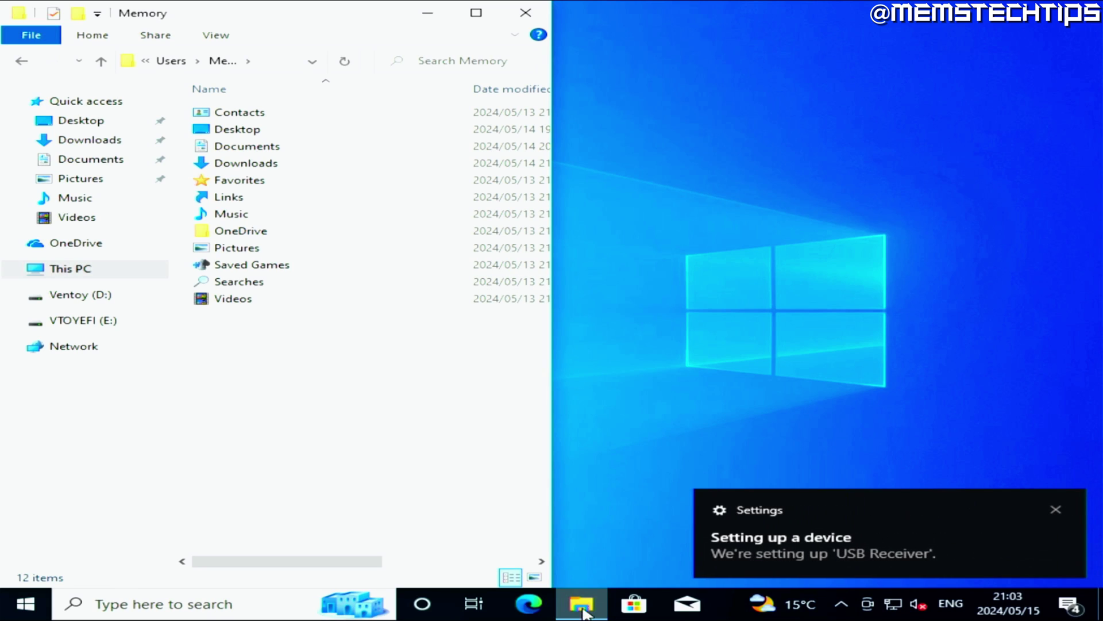
pyautogui.middleClick(592, 592)
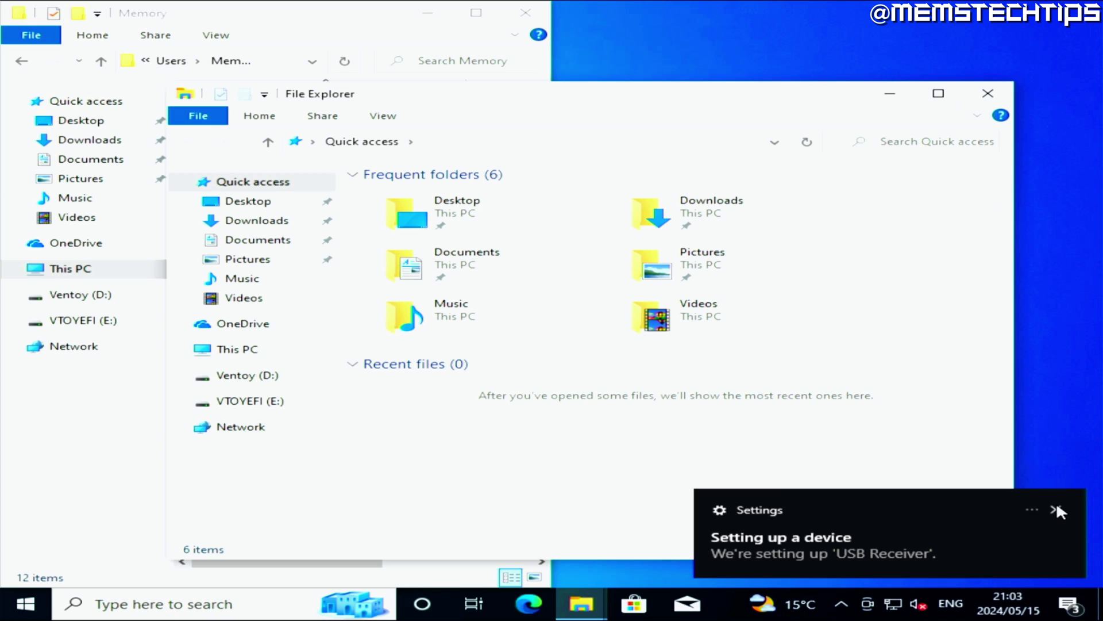
pyautogui.click(244, 350)
pyautogui.doubleClick(507, 426)
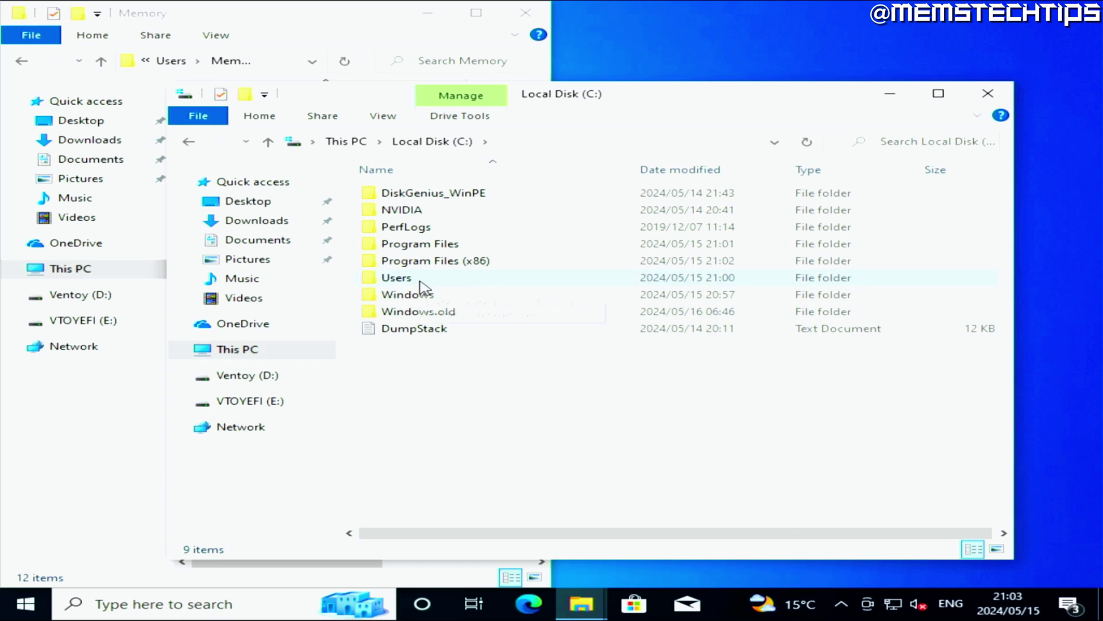
pyautogui.doubleClick(442, 284)
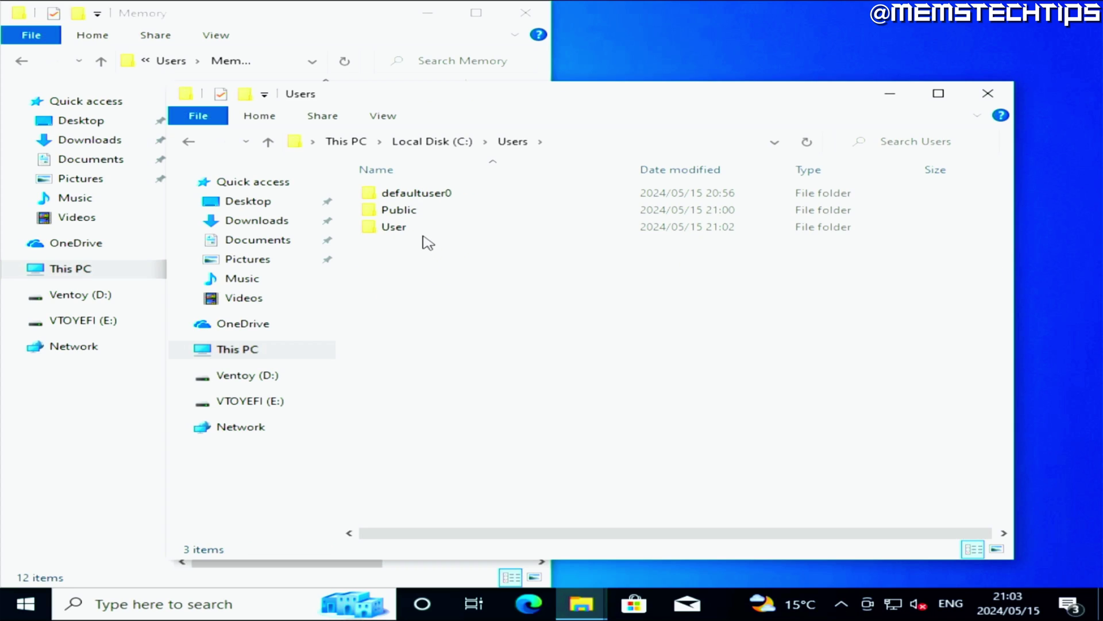
pyautogui.doubleClick(400, 229)
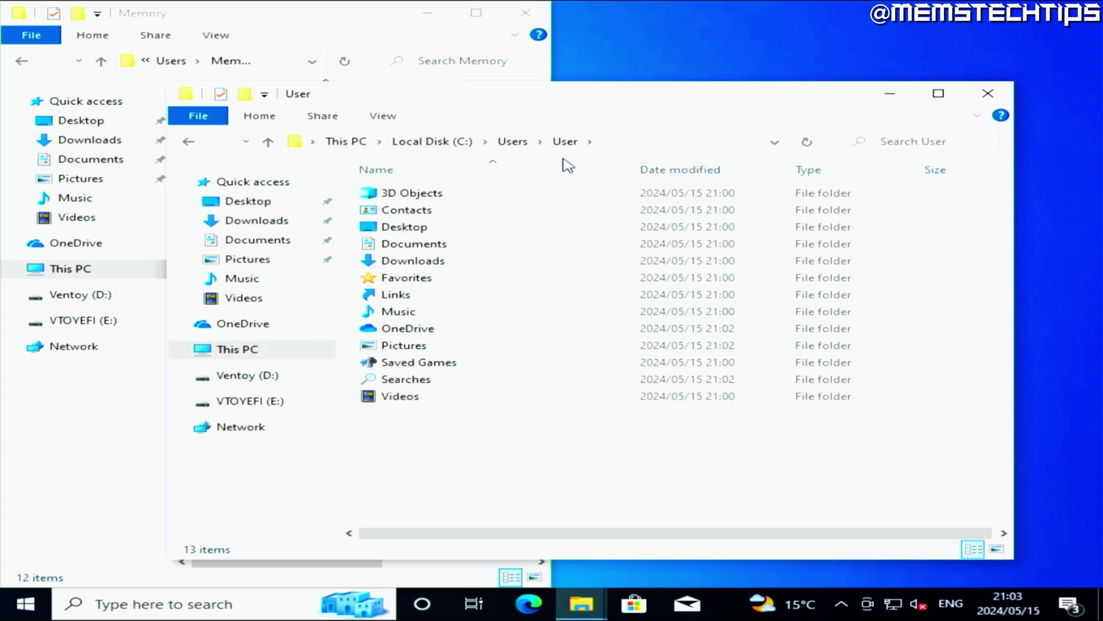
pyautogui.moveTo(553, 99); pyautogui.dragTo(1096, 112)
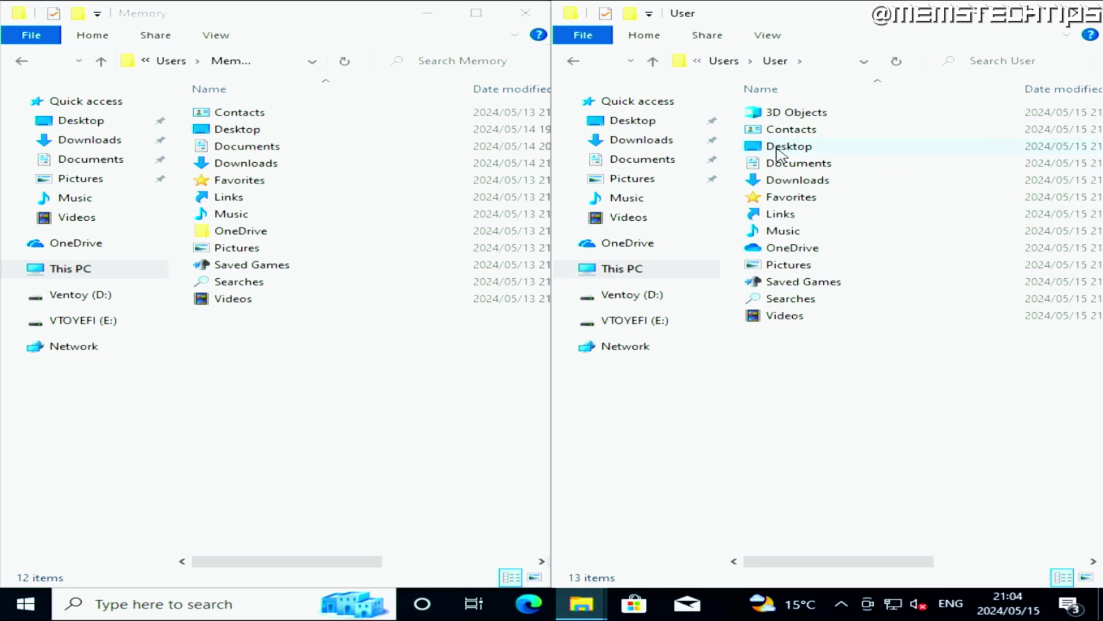
# Move all four pictures from the old profile's Desktop folder to the new User profile's Desktop folder and check them there
pyautogui.doubleClick(262, 131)
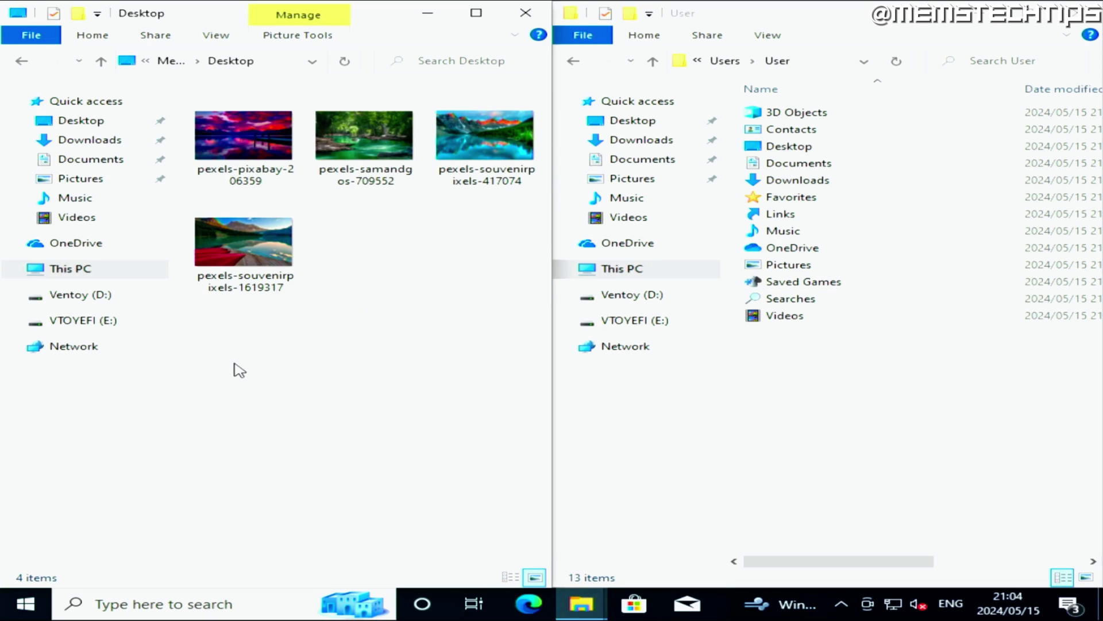
pyautogui.moveTo(235, 364); pyautogui.dragTo(532, 118)
pyautogui.click(357, 328)
pyautogui.press('Right')
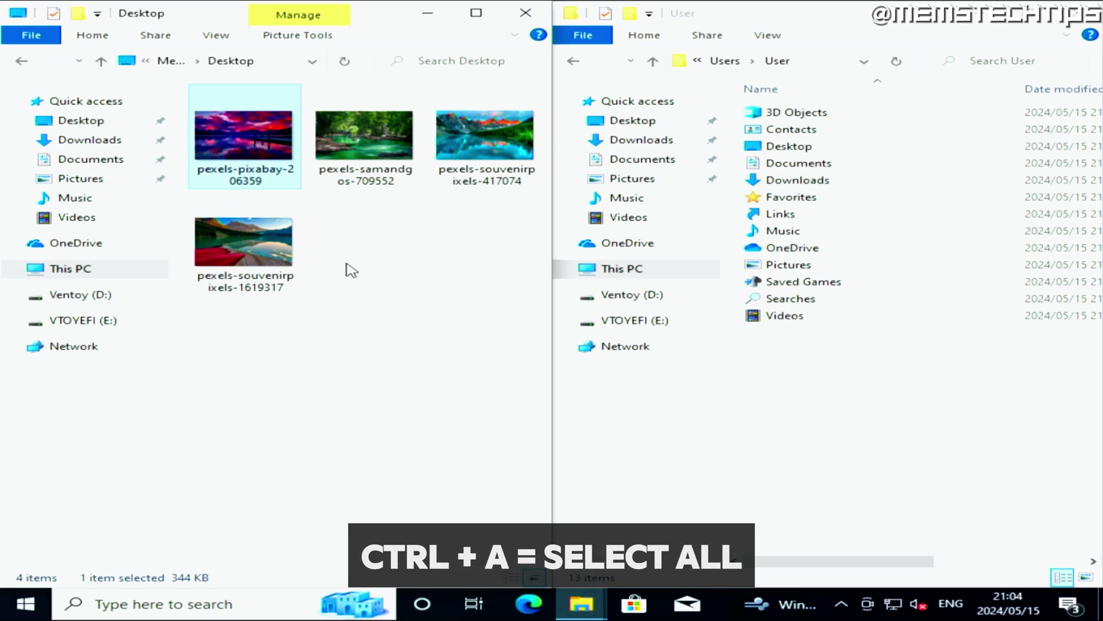
pyautogui.hotkey('ctrl', 'a')
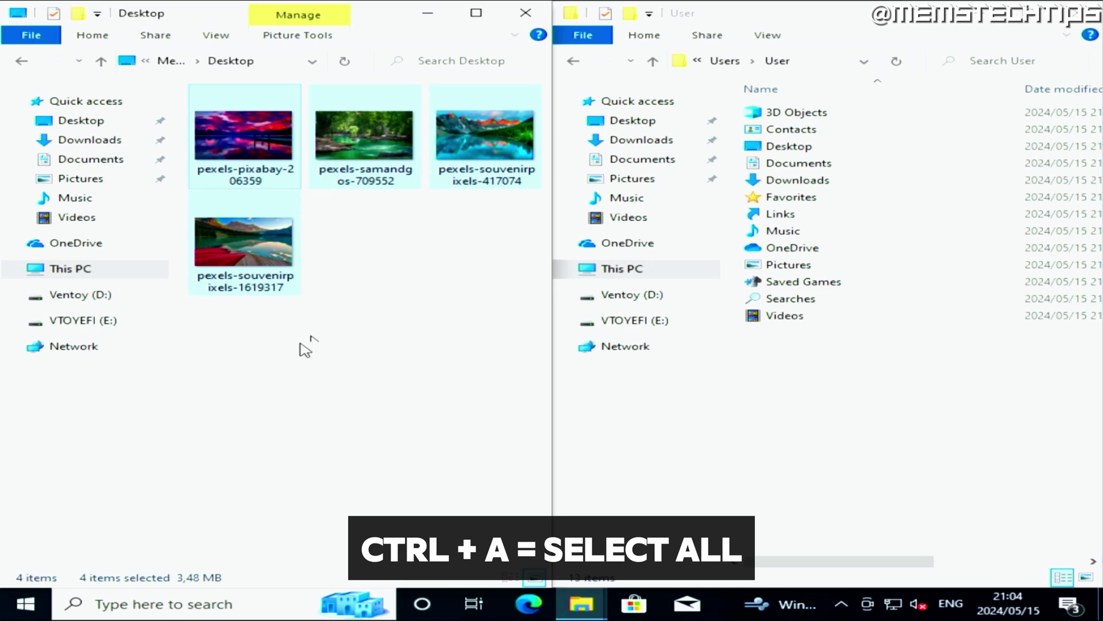
pyautogui.moveTo(247, 133); pyautogui.dragTo(814, 153)
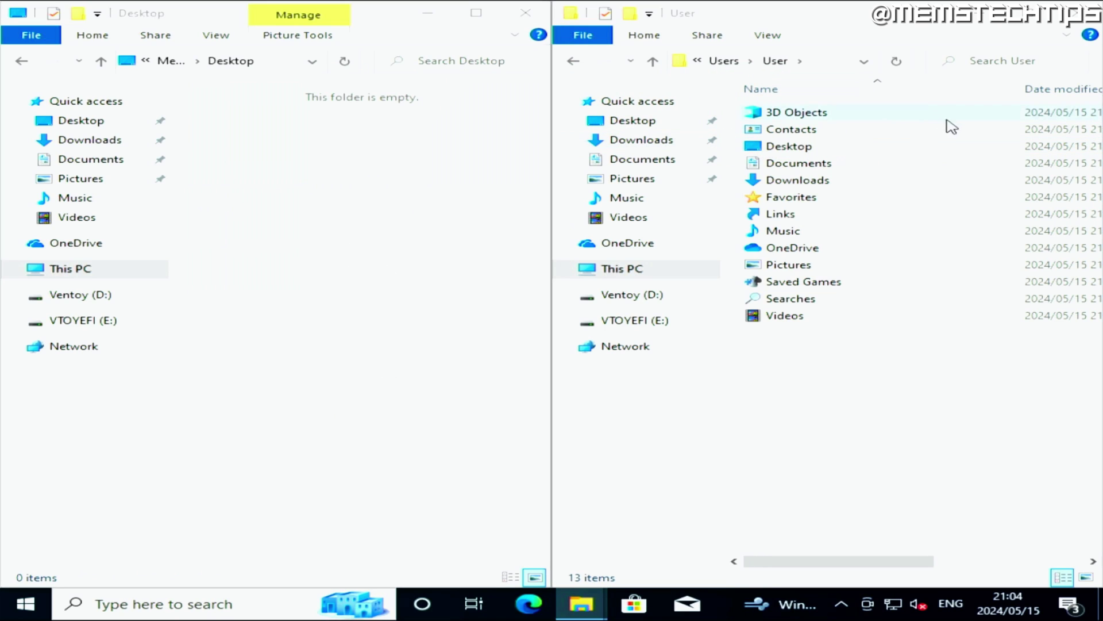
pyautogui.click(862, 150)
pyautogui.doubleClick(839, 148)
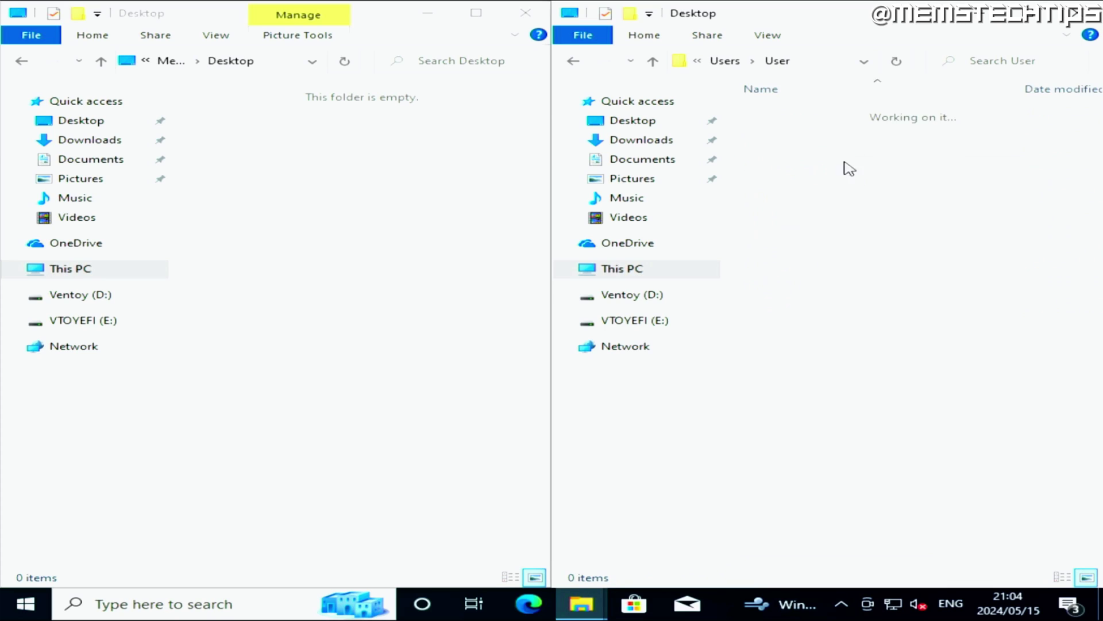
pyautogui.click(573, 60)
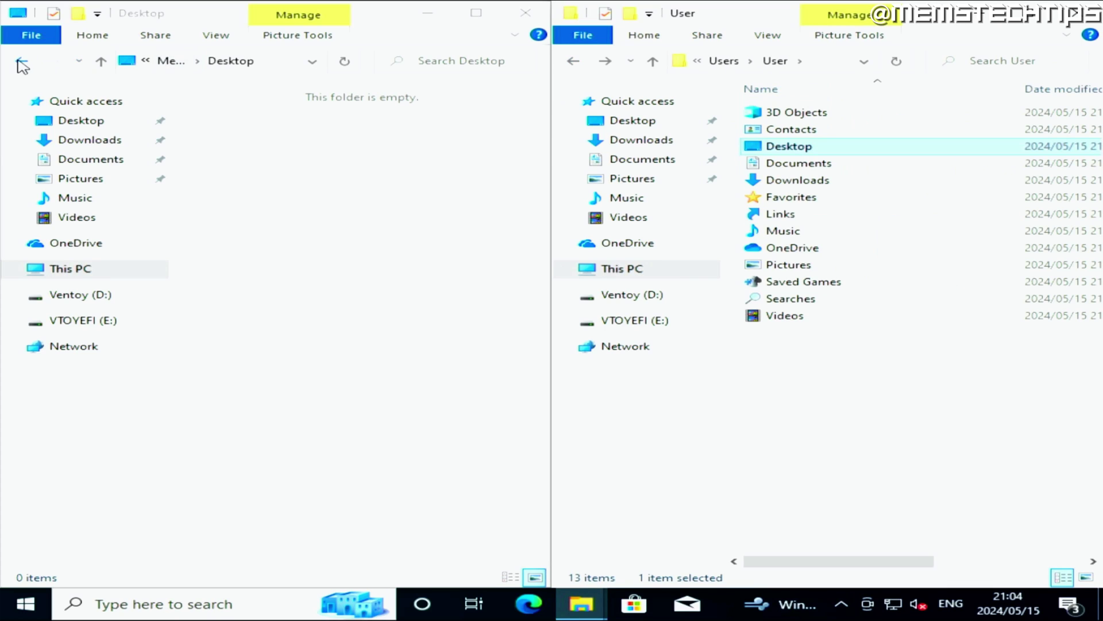
# Move the Windows-11-Cursor-Concept-Pro-v2.x folder from the old profile's Documents to the new User profile's Documents
pyautogui.click(22, 61)
pyautogui.doubleClick(254, 151)
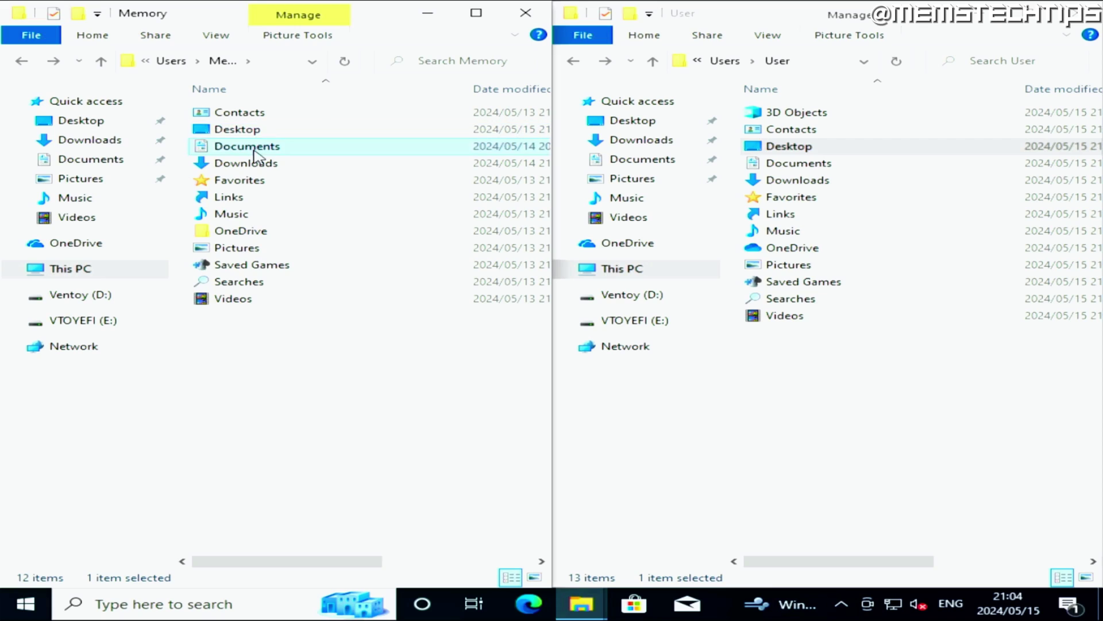
pyautogui.click(242, 114)
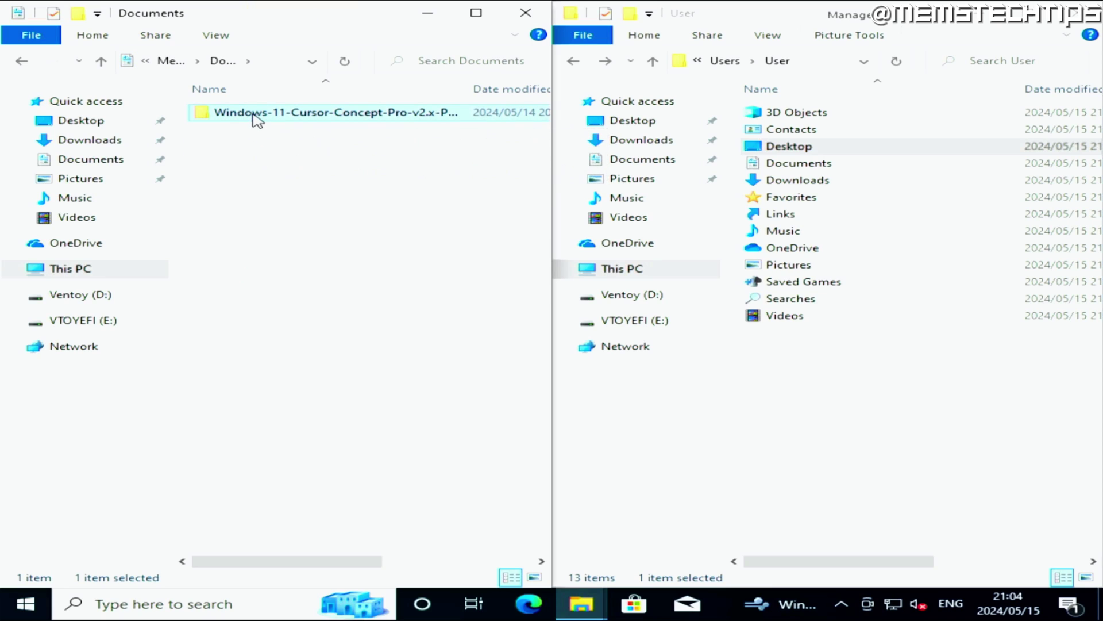
pyautogui.moveTo(253, 117); pyautogui.dragTo(901, 173)
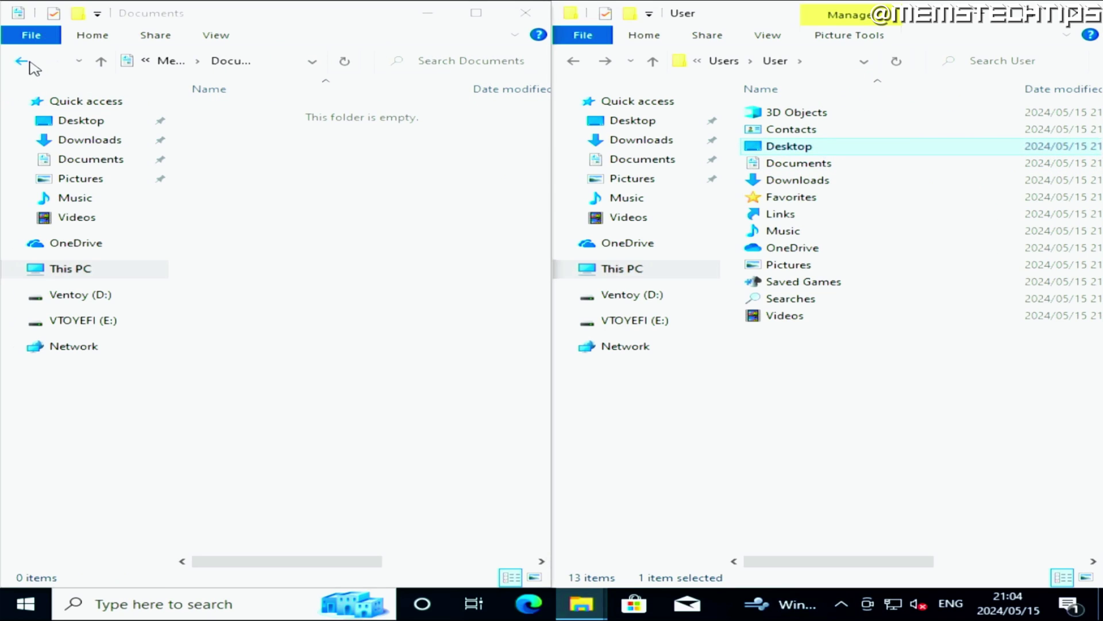
# Move the DGEngSetup5511508 file from the old profile's Downloads to the new User profile's Downloads and return to the old profile folder
pyautogui.click(30, 63)
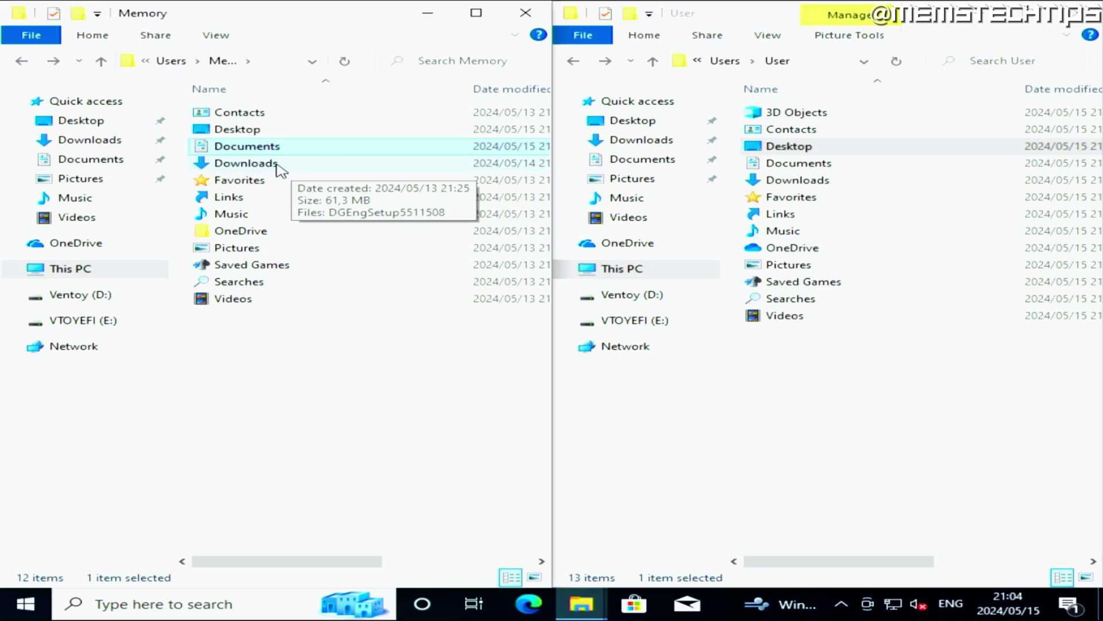
pyautogui.doubleClick(246, 163)
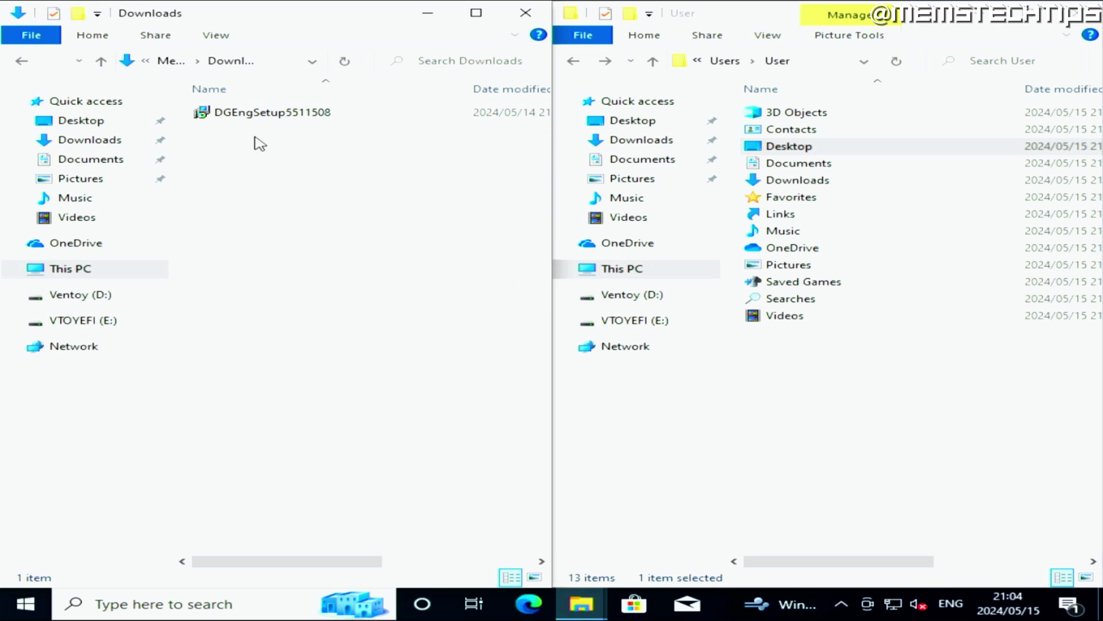
pyautogui.moveTo(247, 113); pyautogui.dragTo(941, 193)
pyautogui.hotkey('alt', 'Left')
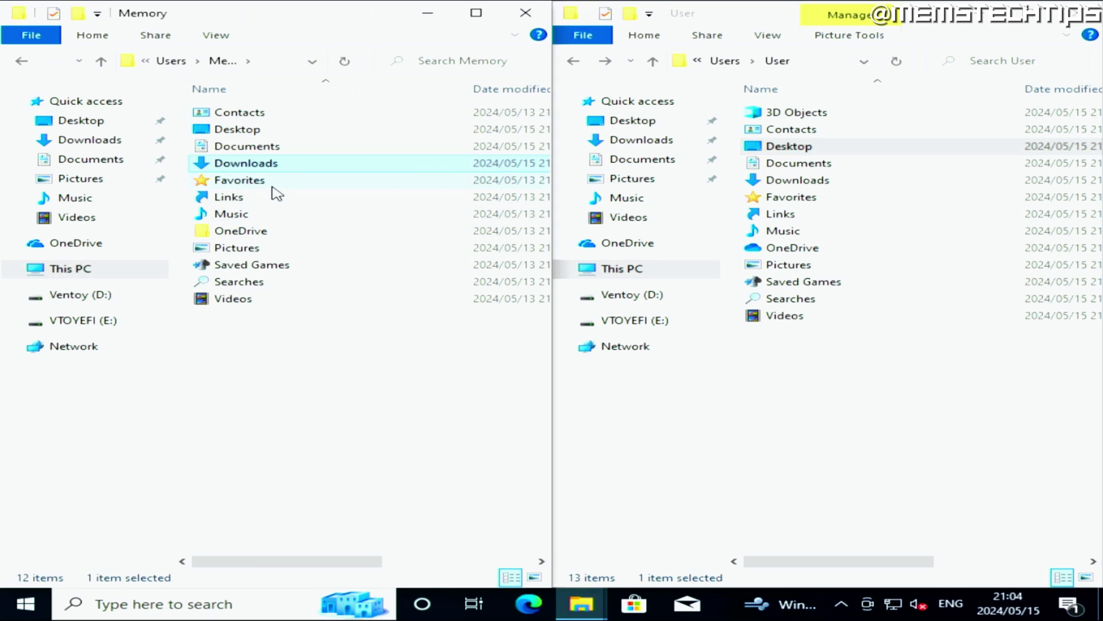
# Check the old profile's Music and Pictures folders for remaining files and close both File Explorer windows
pyautogui.doubleClick(246, 217)
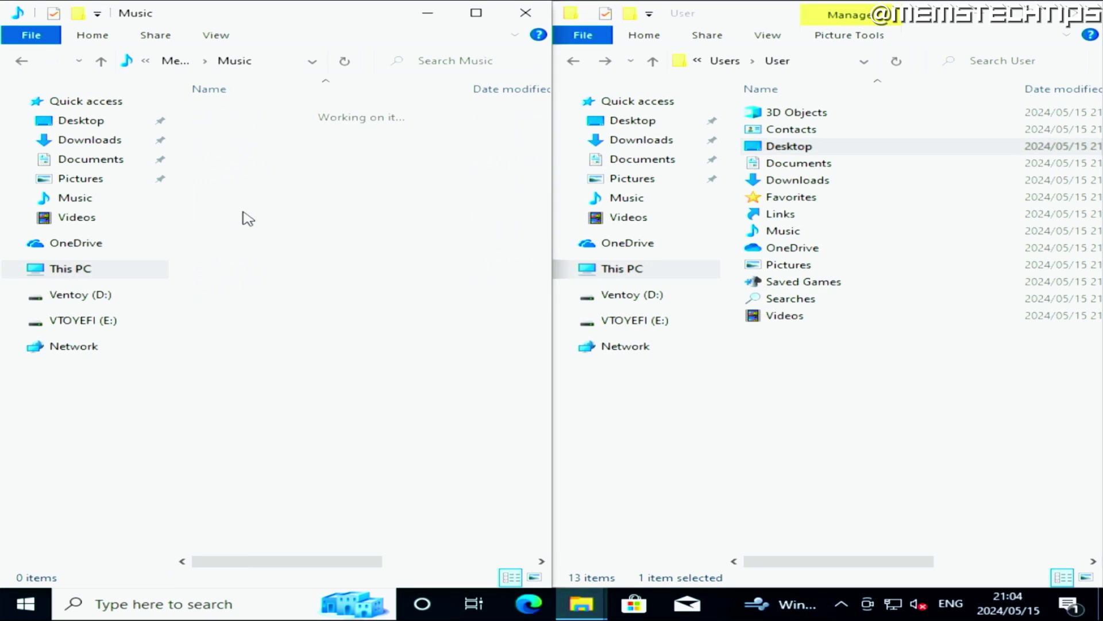
pyautogui.click(175, 61)
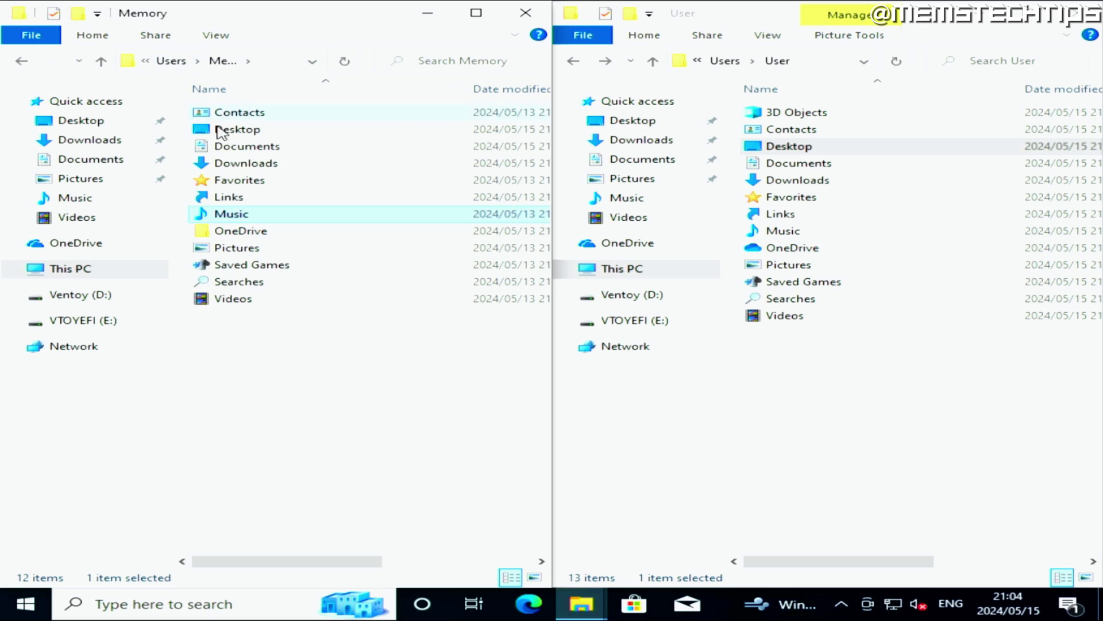
pyautogui.doubleClick(221, 249)
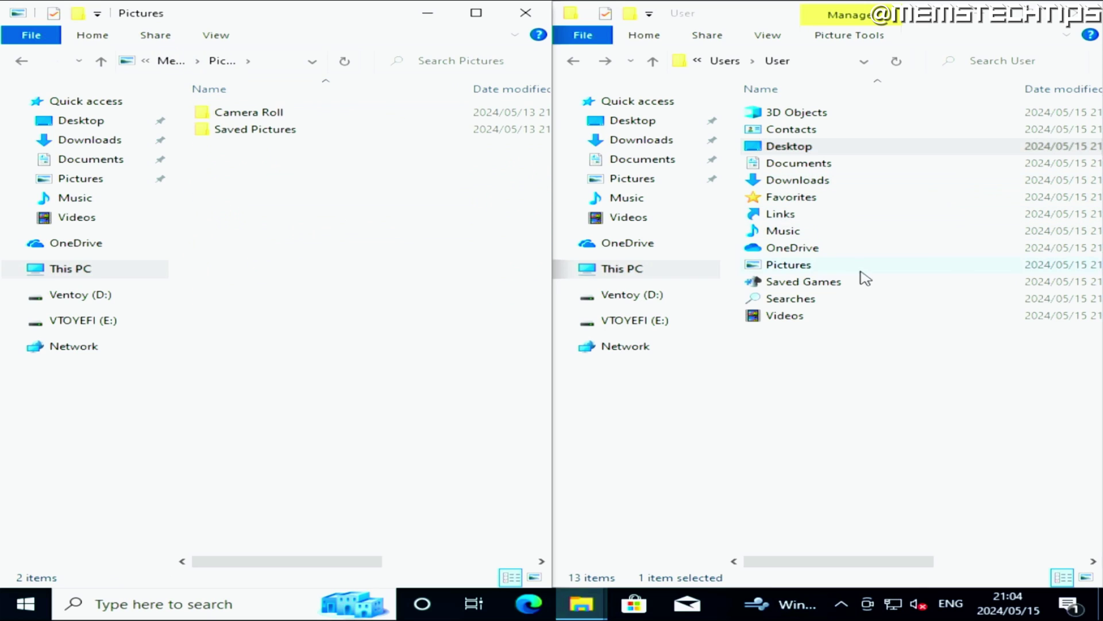
pyautogui.click(526, 12)
pyautogui.hotkey('alt', 'F4')
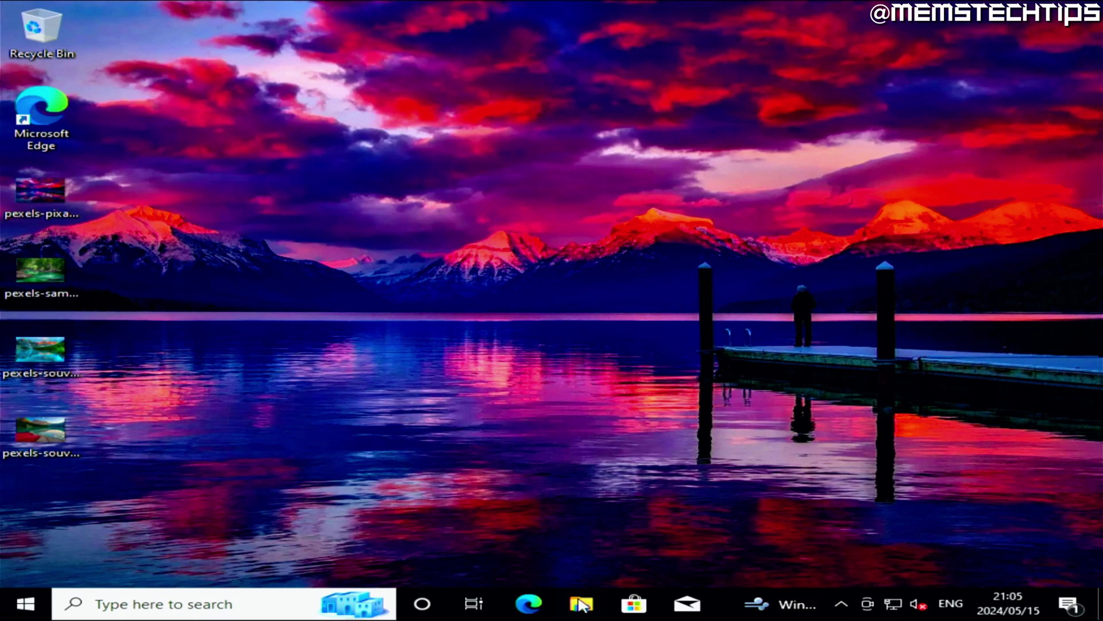
# Open the Windows.old folder on Local Disk (C:) and review the folders left in it
pyautogui.click(580, 603)
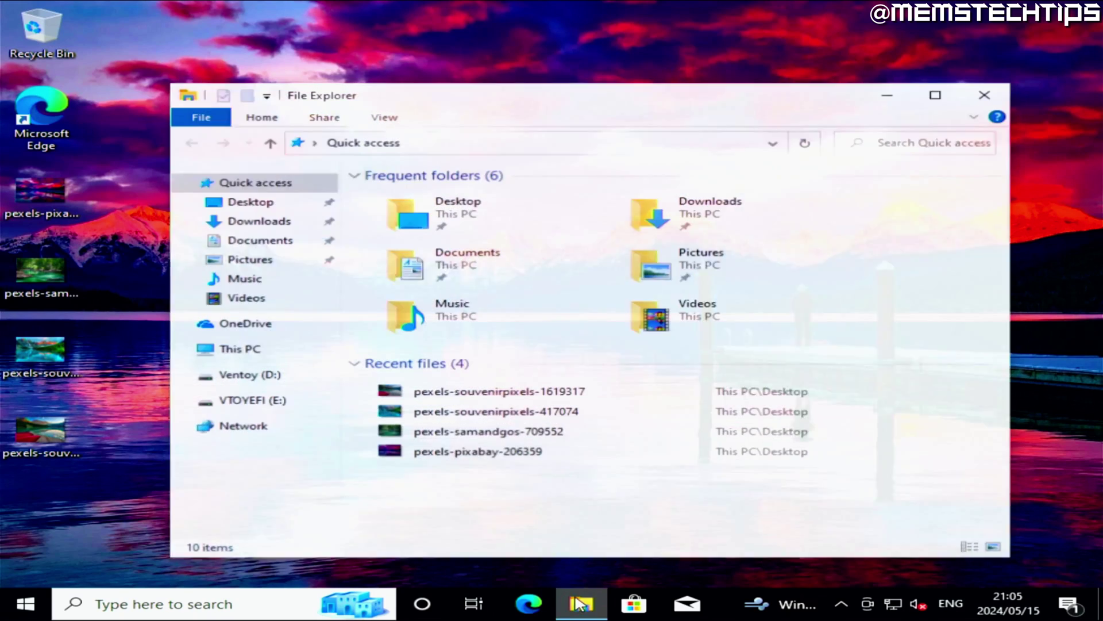
pyautogui.click(255, 356)
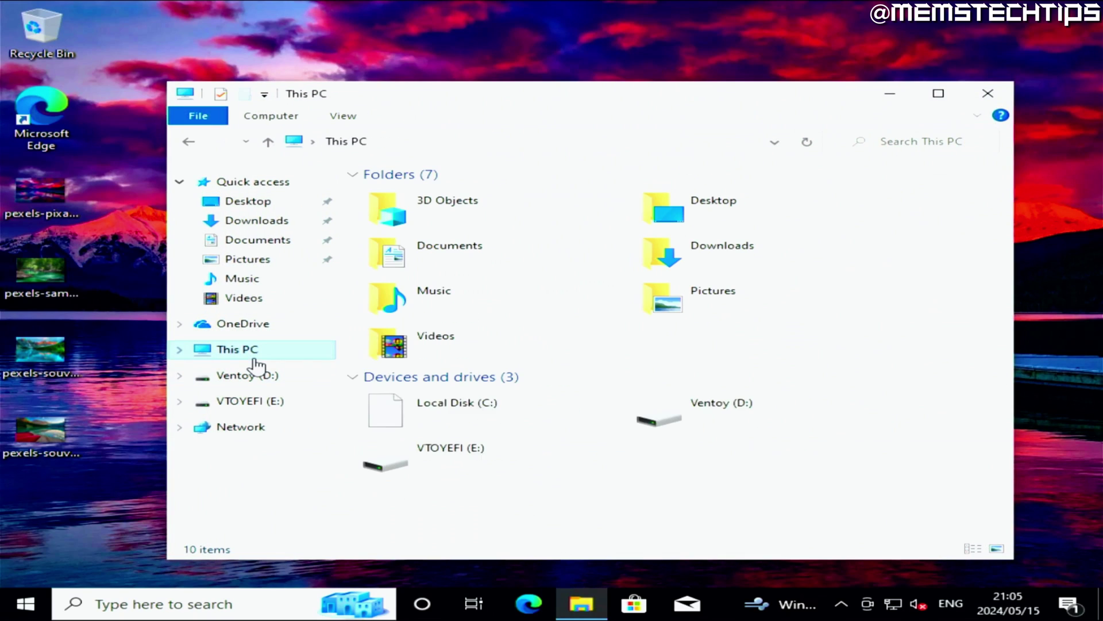
pyautogui.doubleClick(450, 420)
pyautogui.click(459, 314)
pyautogui.doubleClick(458, 314)
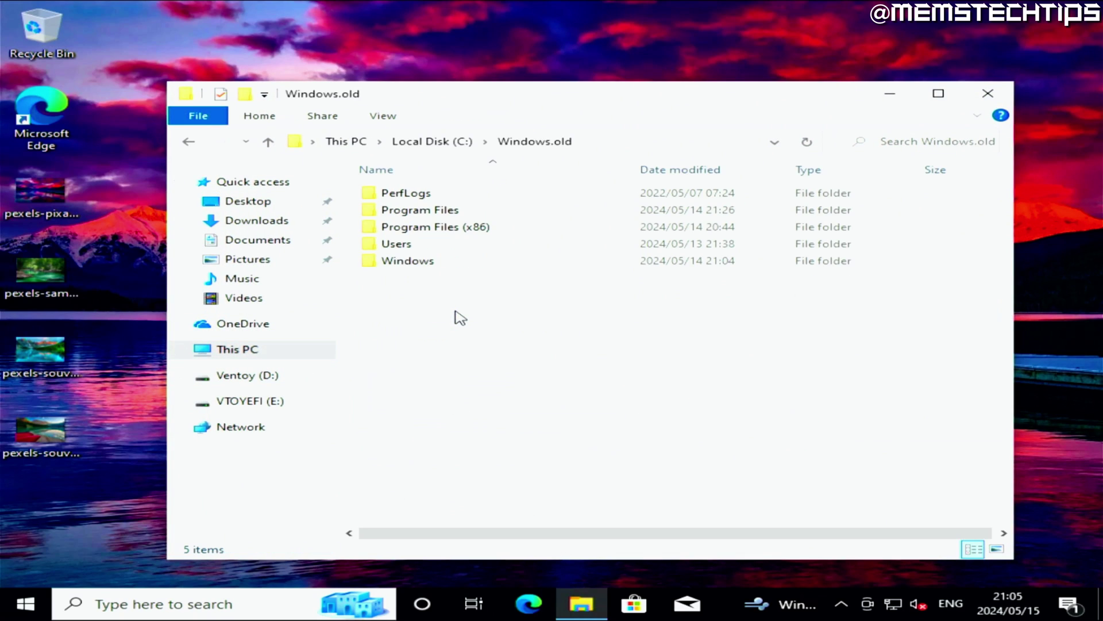
pyautogui.moveTo(404, 326); pyautogui.dragTo(527, 195)
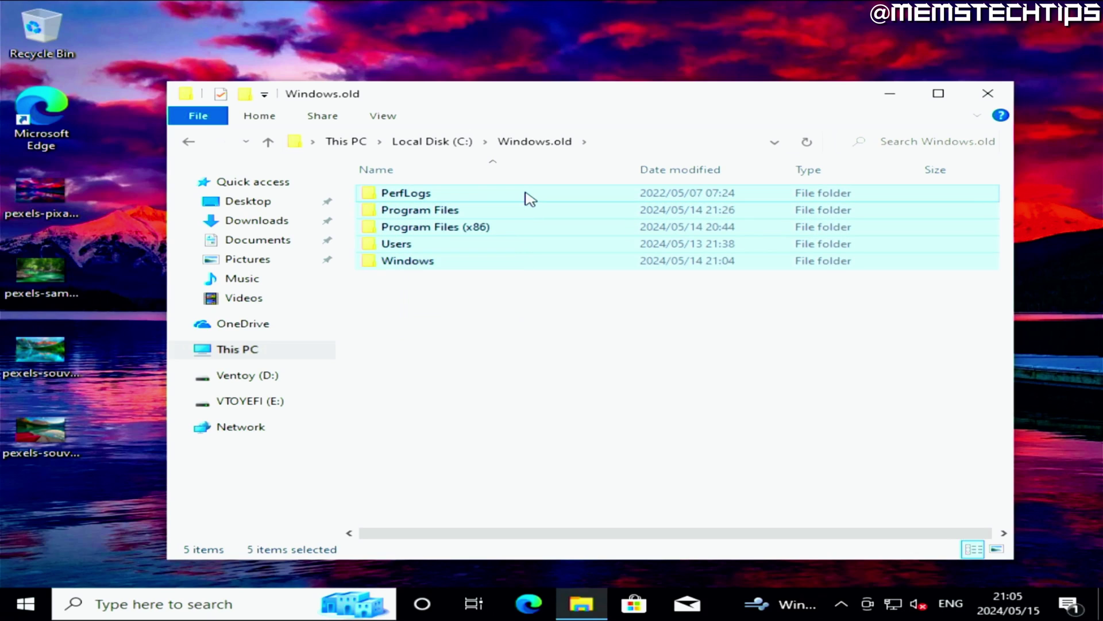
pyautogui.click(512, 374)
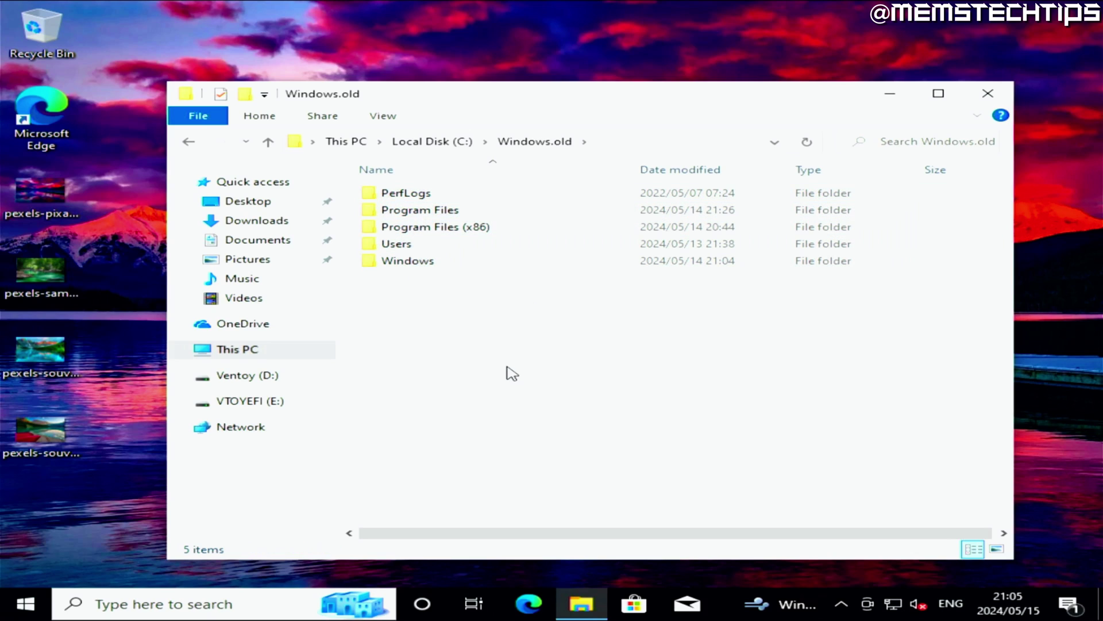
# Start Disk Cleanup from the properties of Local Disk (C:) and rescan the drive to include system files
pyautogui.click(299, 352)
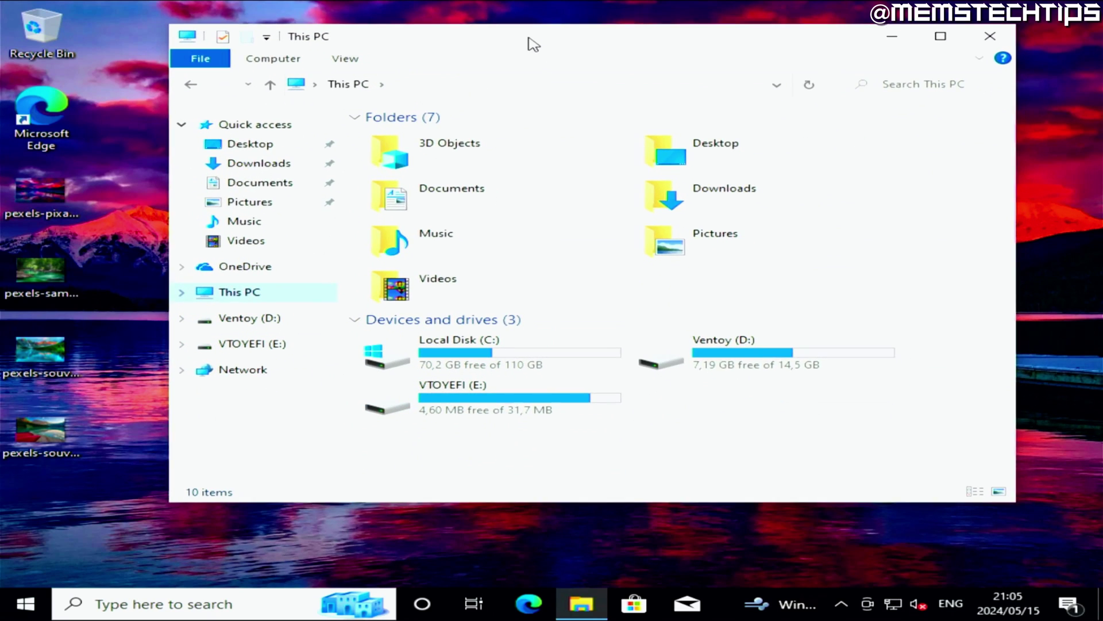
pyautogui.rightClick(498, 352)
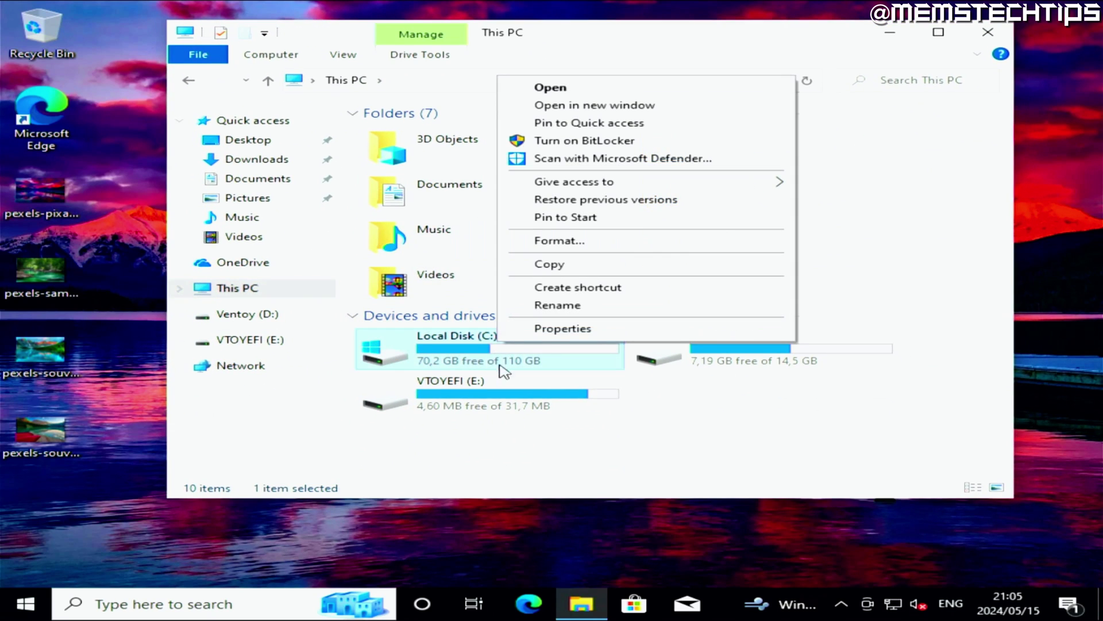
pyautogui.click(544, 336)
pyautogui.moveTo(674, 194); pyautogui.dragTo(564, 114)
pyautogui.click(743, 361)
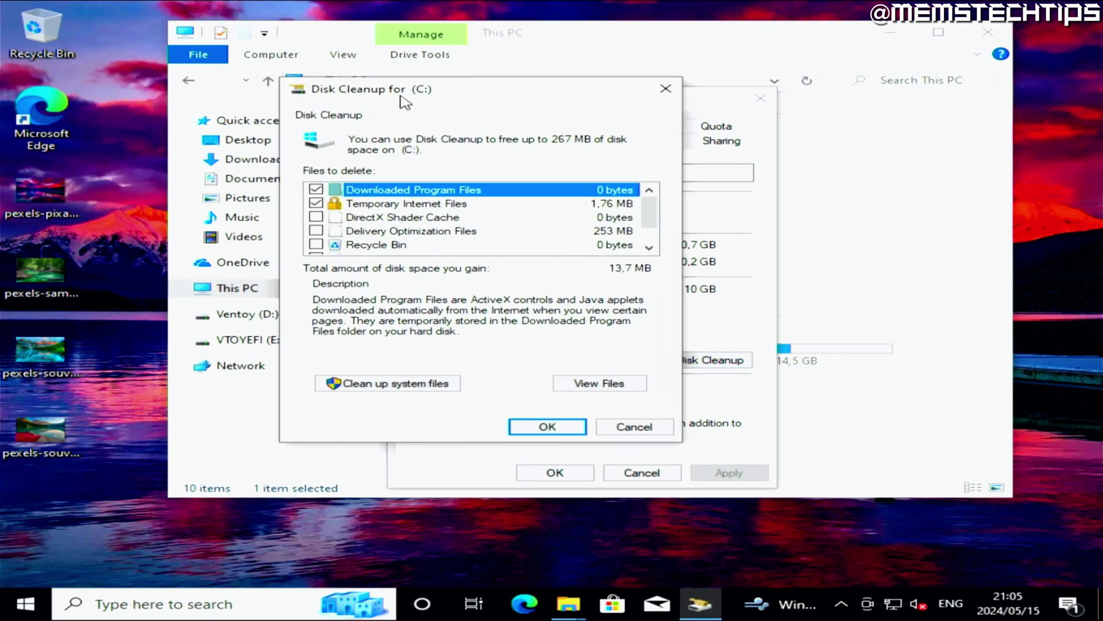
pyautogui.click(502, 390)
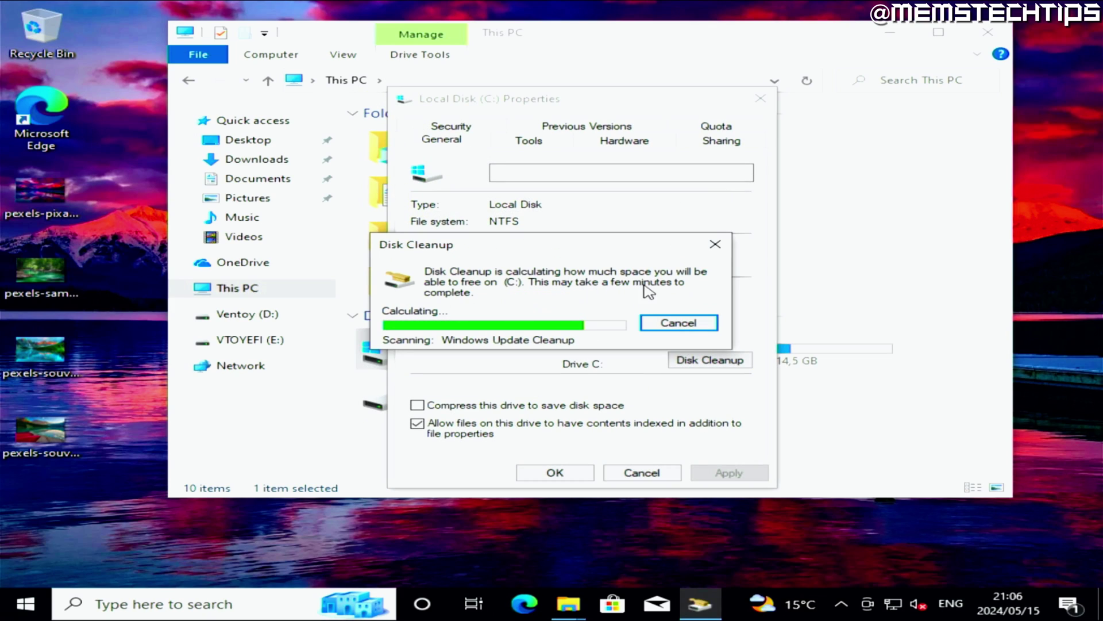
pyautogui.moveTo(284, 84); pyautogui.dragTo(592, 117)
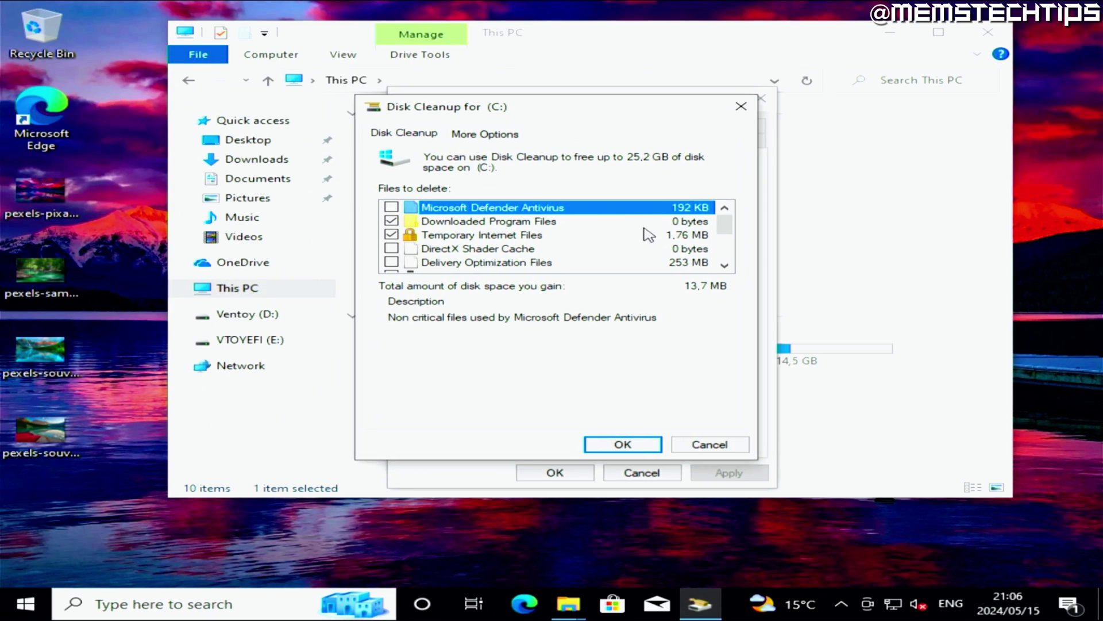
# Permanently delete the Previous Windows installation(s) files with Disk Cleanup and check Local Disk (C:) for the Windows.old folder
pyautogui.scroll(-2, 709, 228)
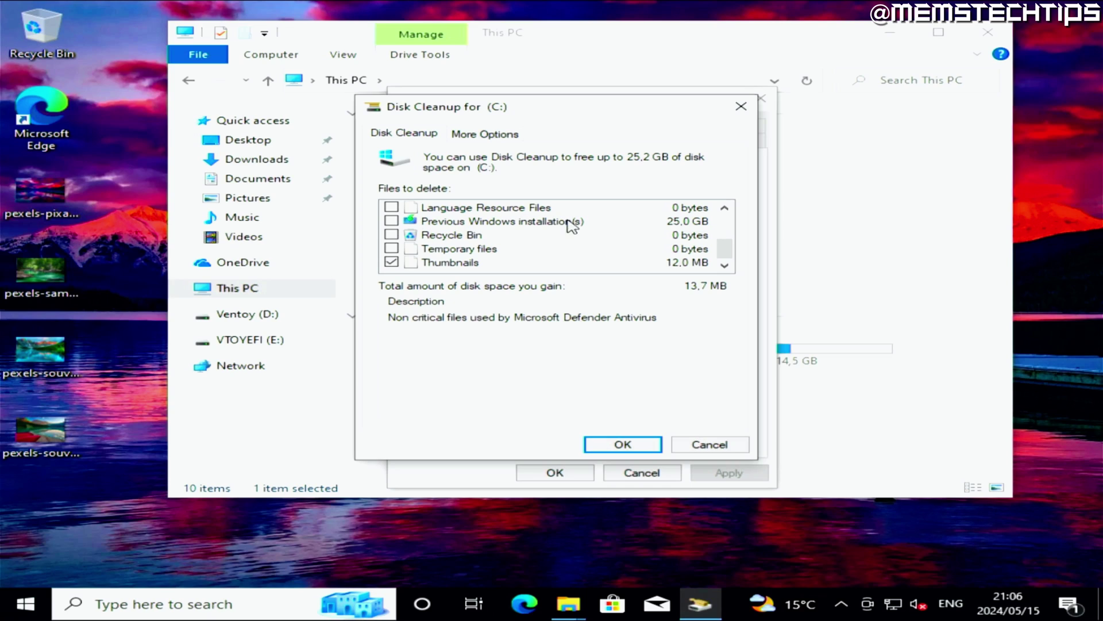
pyautogui.click(392, 221)
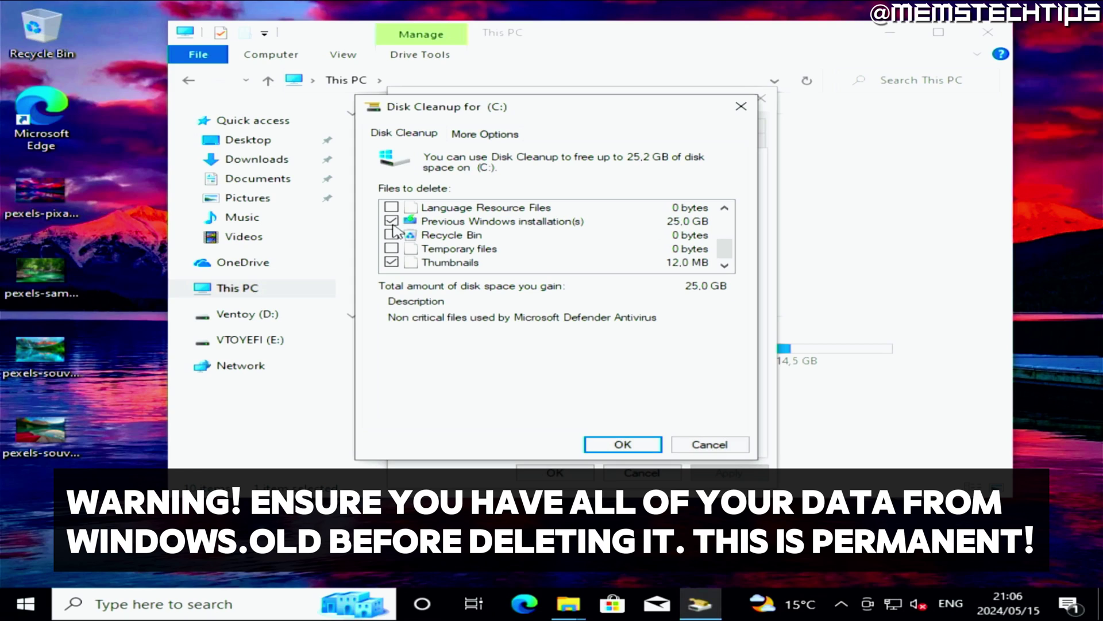
pyautogui.click(624, 448)
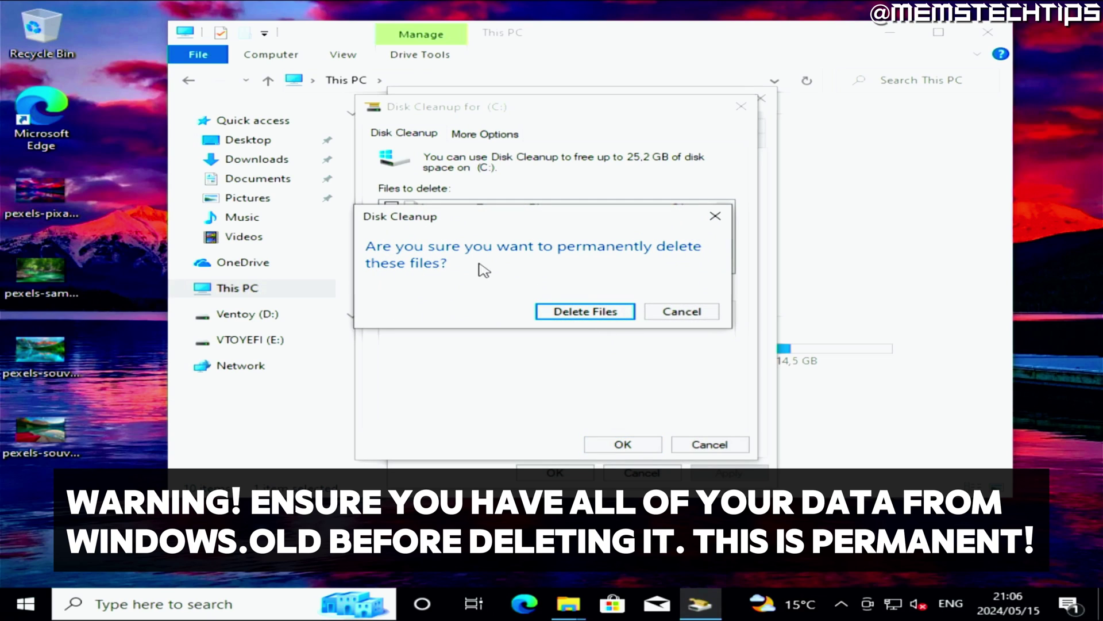
pyautogui.click(616, 313)
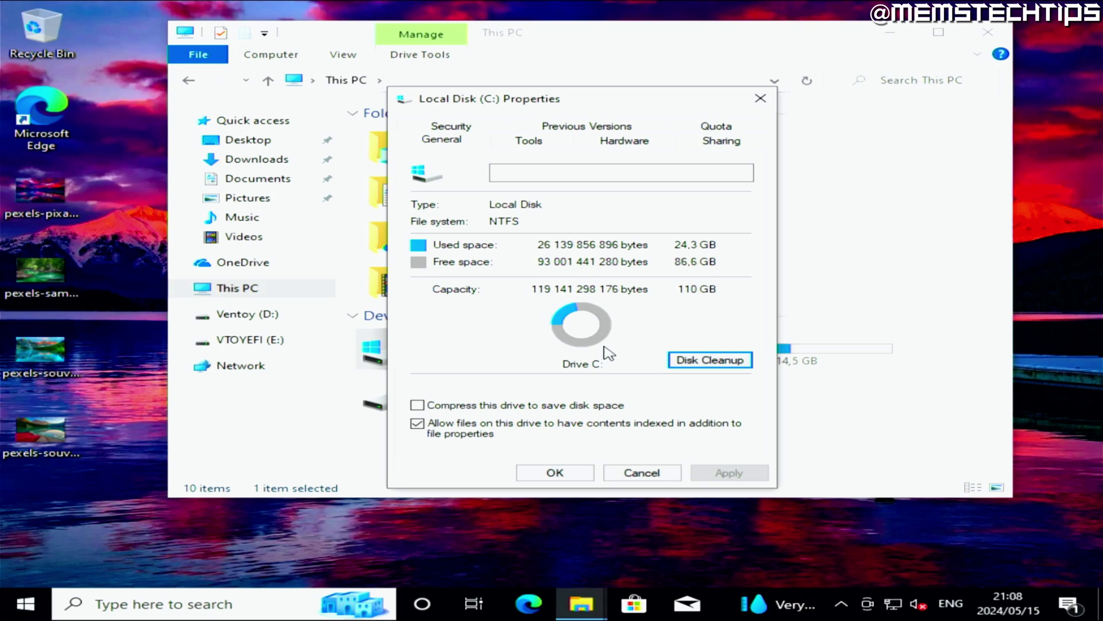
pyautogui.click(571, 474)
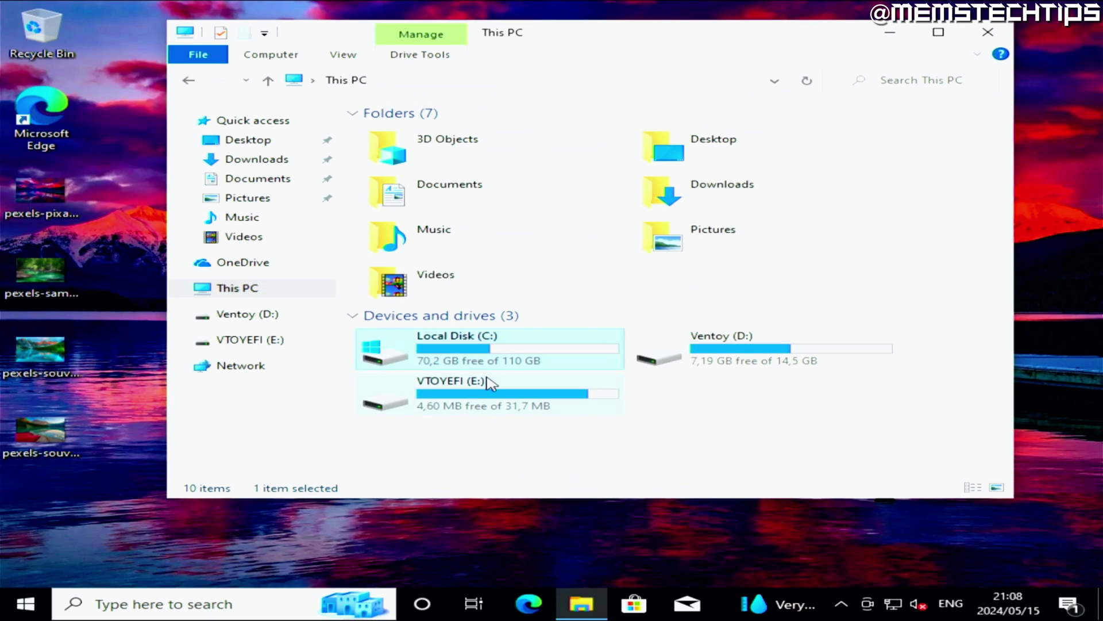
pyautogui.doubleClick(481, 351)
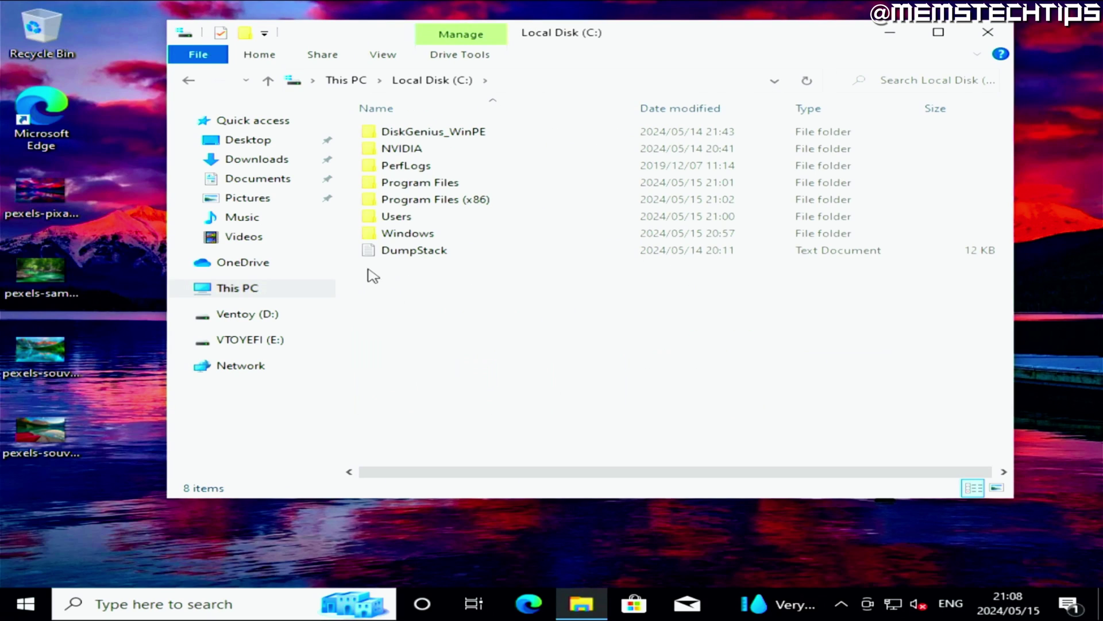